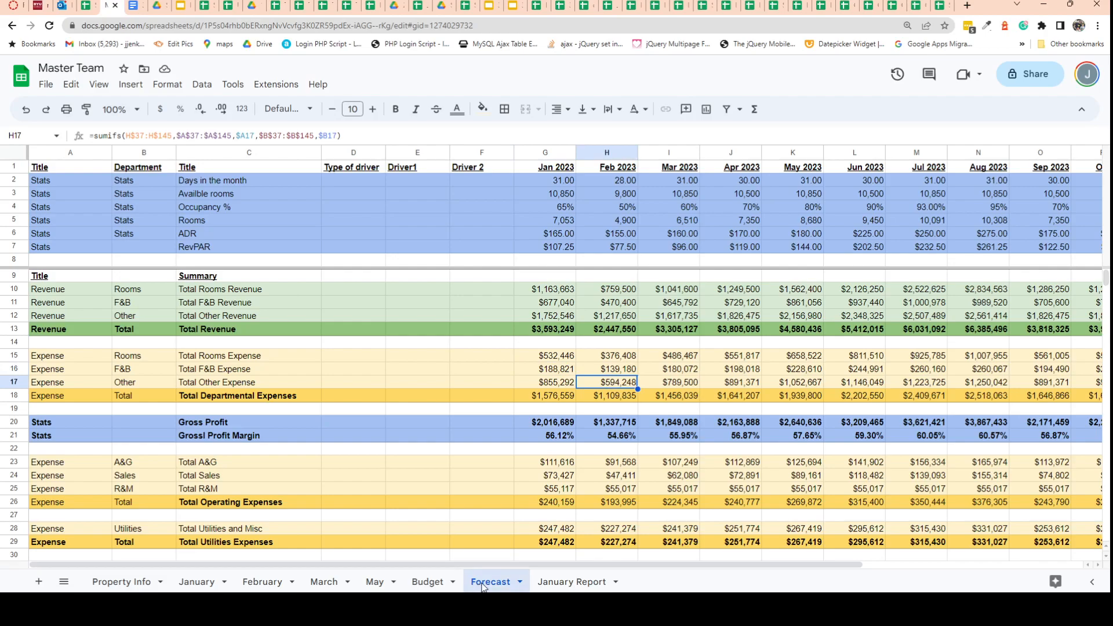
# Duplicate the Forecast sheet and rename the copy Actuals.
pyautogui.rightClick(483, 586)
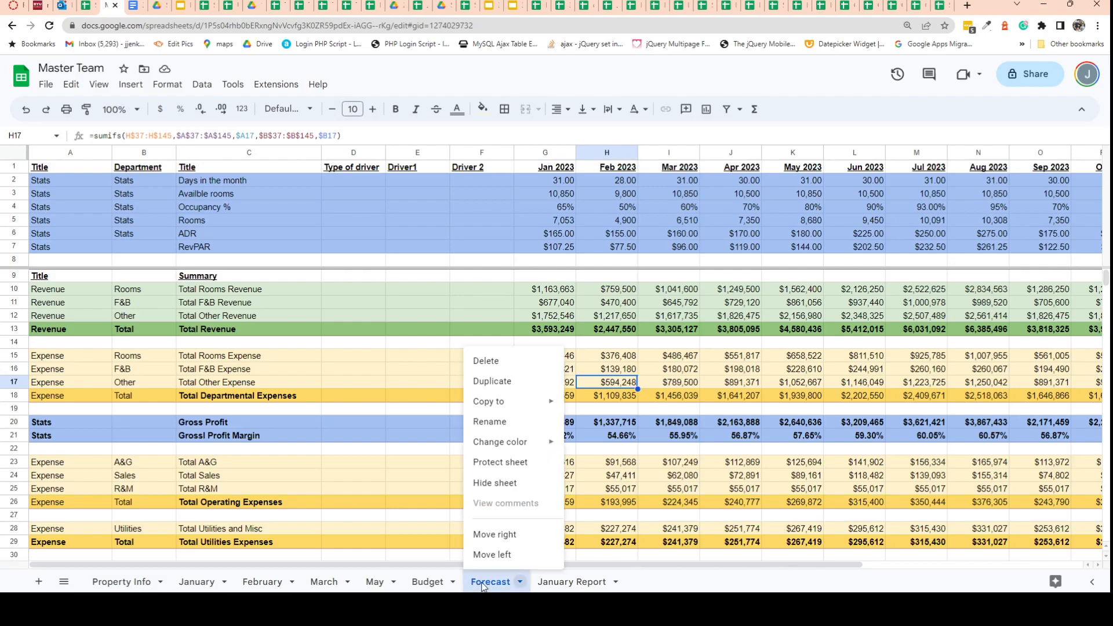
pyautogui.click(498, 382)
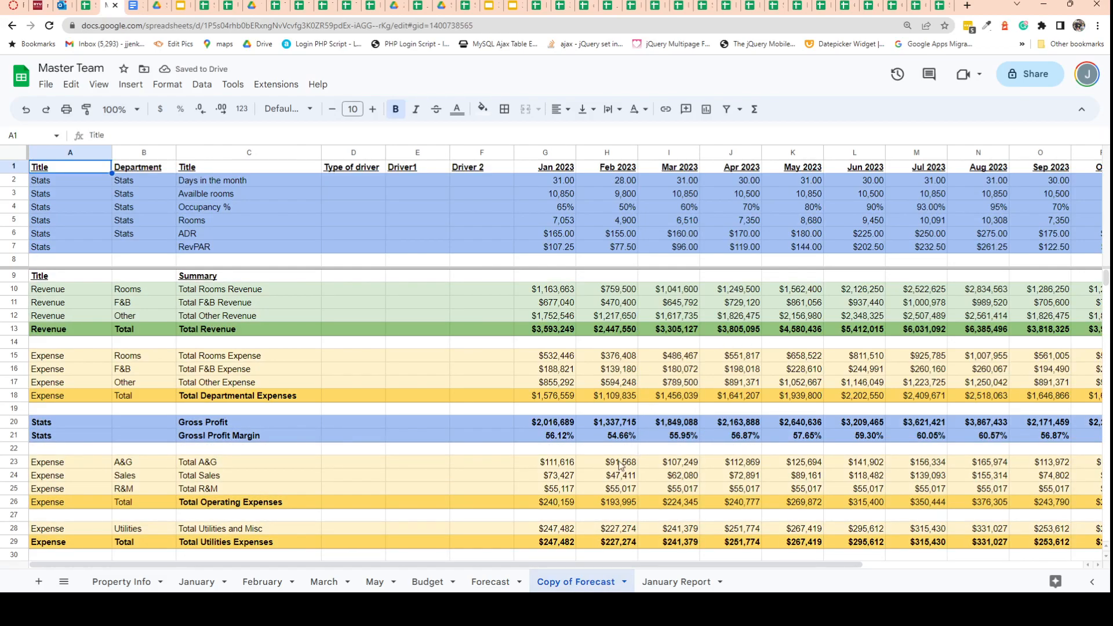
pyautogui.rightClick(570, 585)
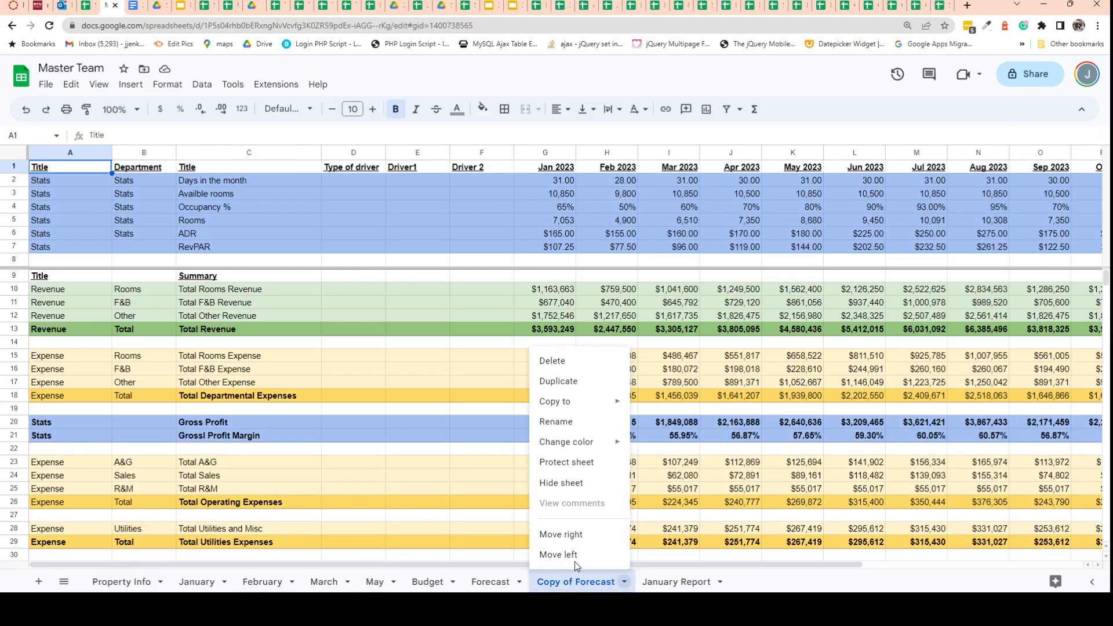
pyautogui.click(575, 419)
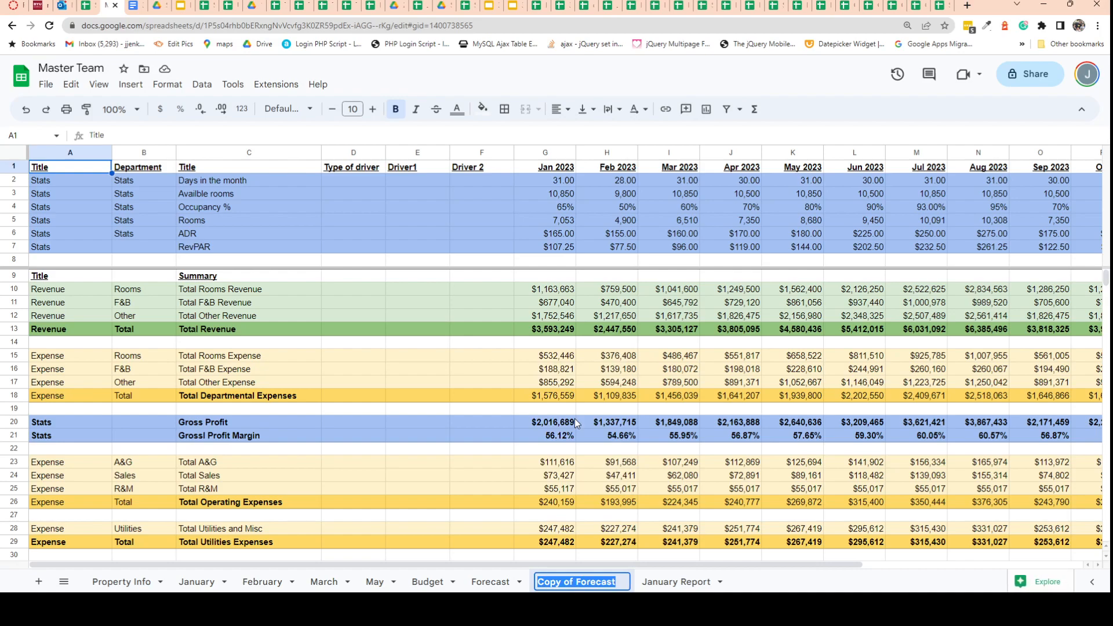
pyautogui.write('Actuals')
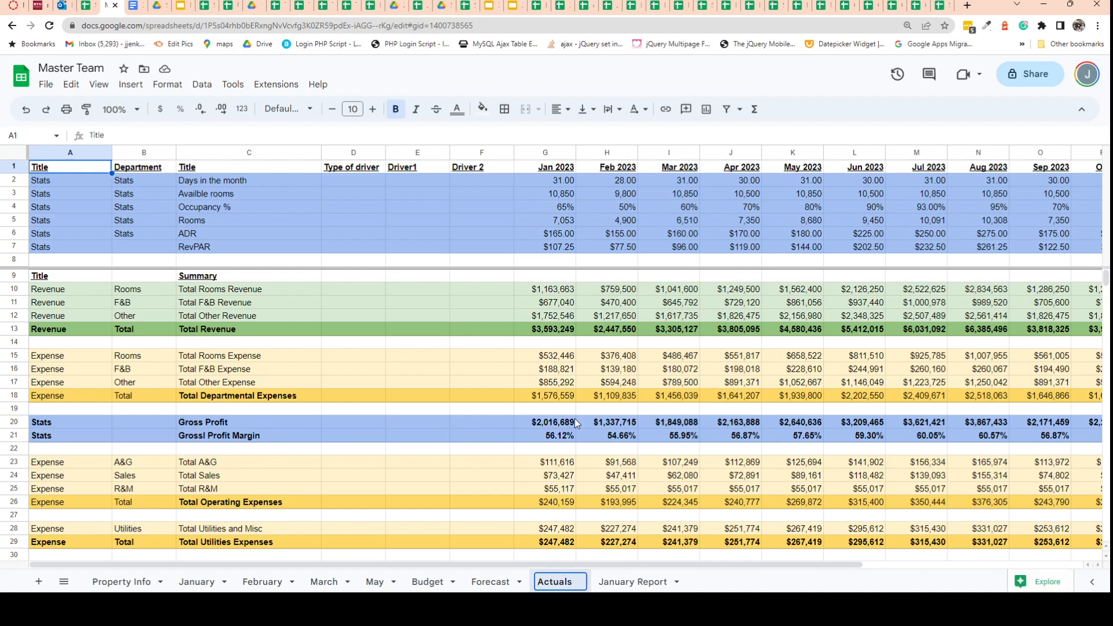
pyautogui.click(575, 419)
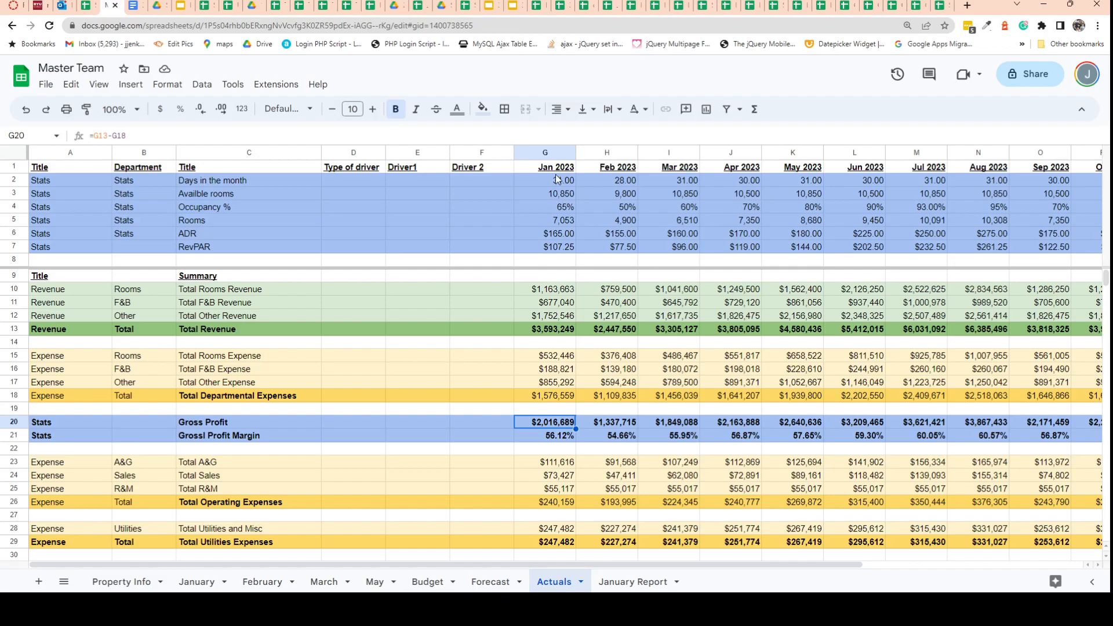
# Copy the Jan 2023 to May 2023 columns (G to K) and paste them over themselves as values only.
pyautogui.moveTo(548, 153); pyautogui.dragTo(780, 153)
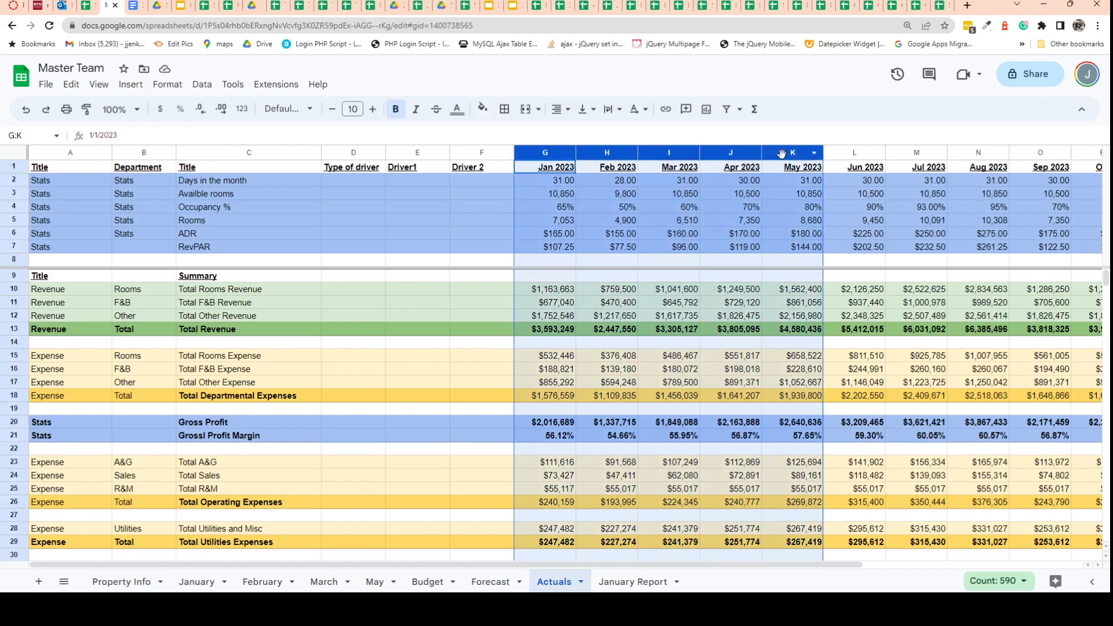
pyautogui.rightClick(791, 150)
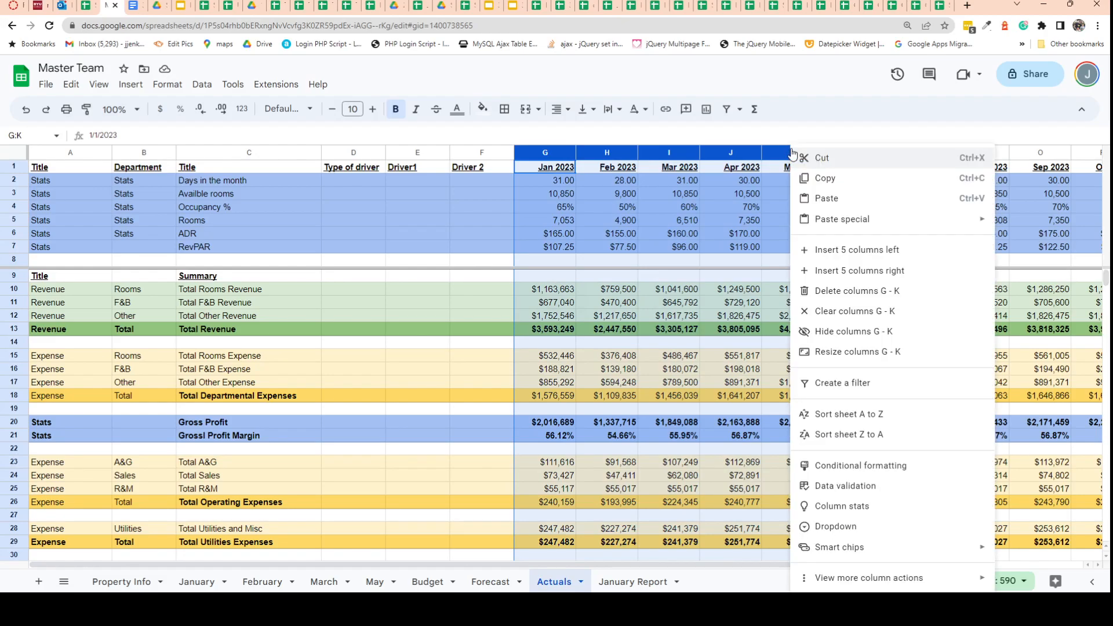
pyautogui.click(829, 184)
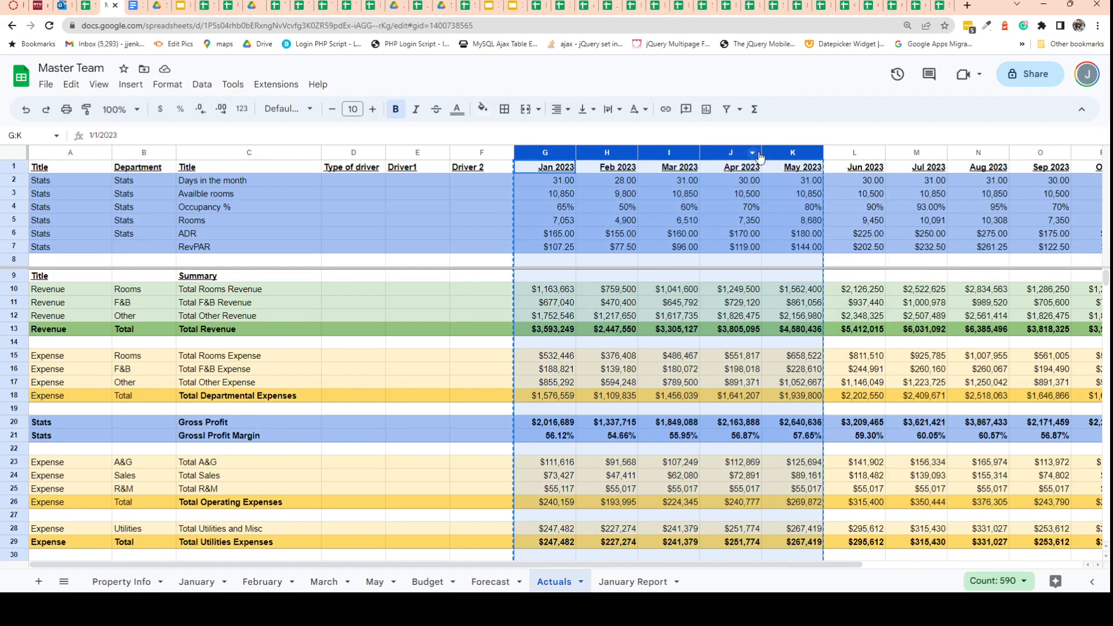
pyautogui.rightClick(776, 152)
pyautogui.moveTo(823, 219)
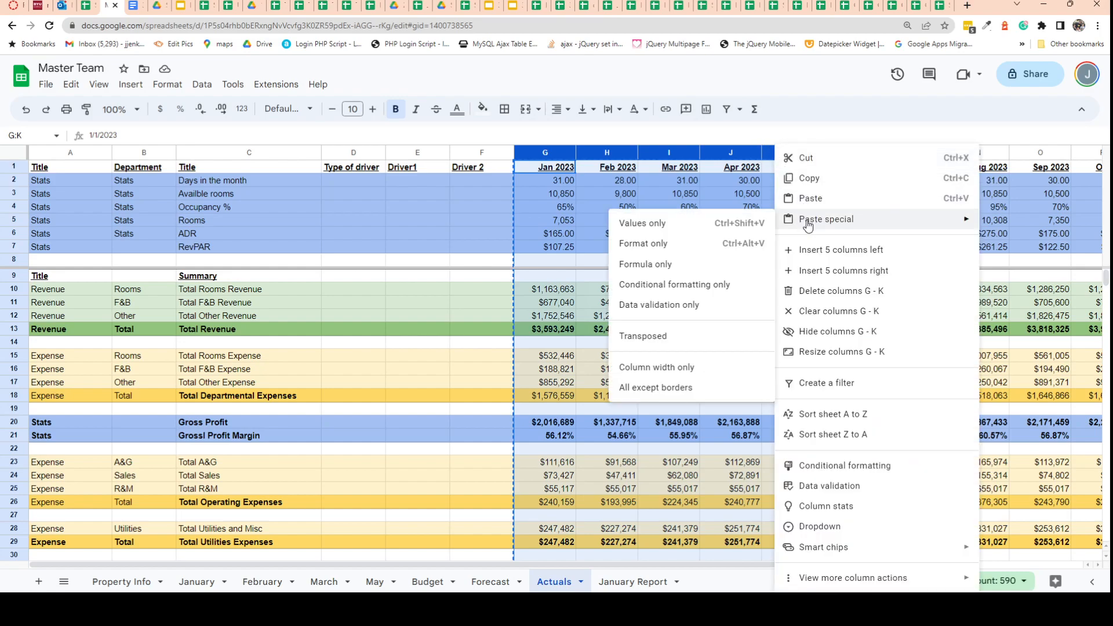
pyautogui.click(702, 232)
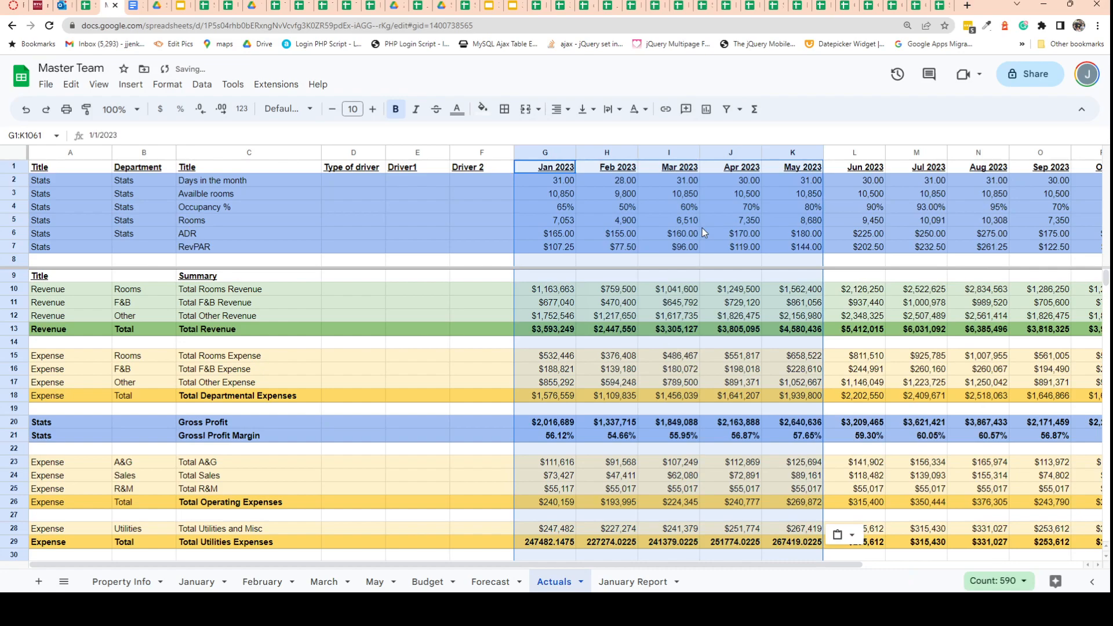
# Compare the contents of January and February summary cells with the June F&B expense formula, and review the summary rows down to net income.
pyautogui.click(550, 369)
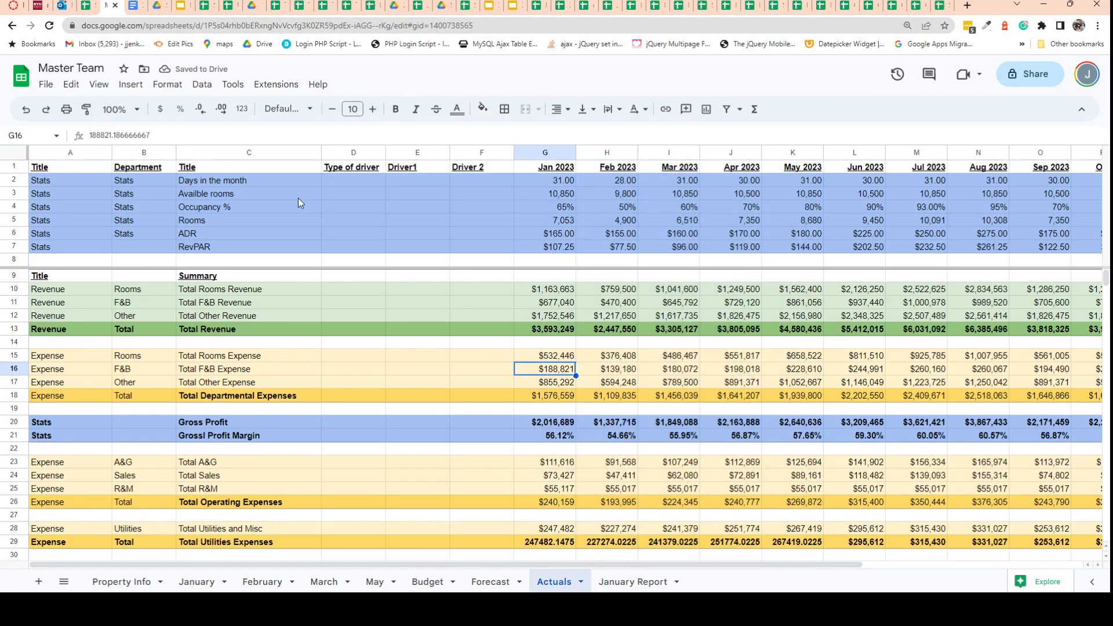
pyautogui.click(538, 302)
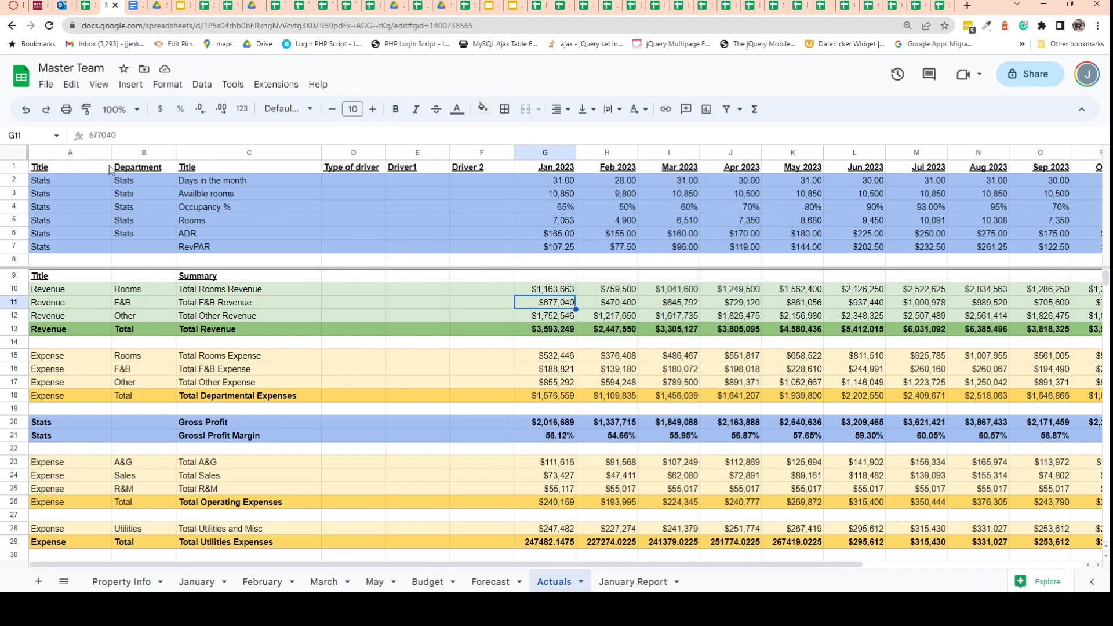
pyautogui.click(561, 375)
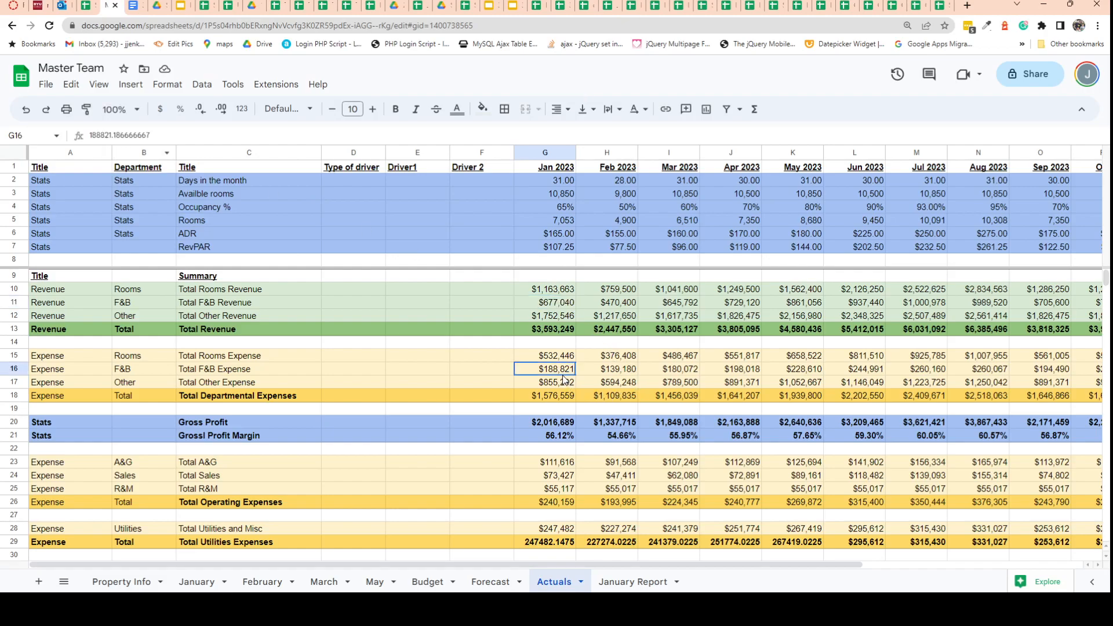
pyautogui.click(619, 382)
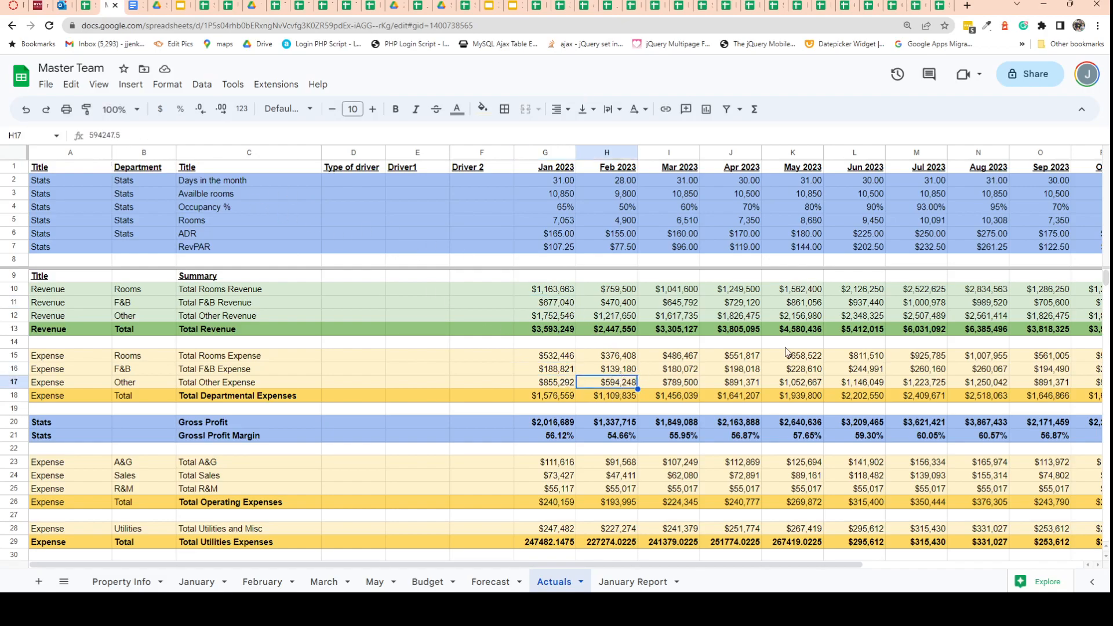
pyautogui.click(853, 369)
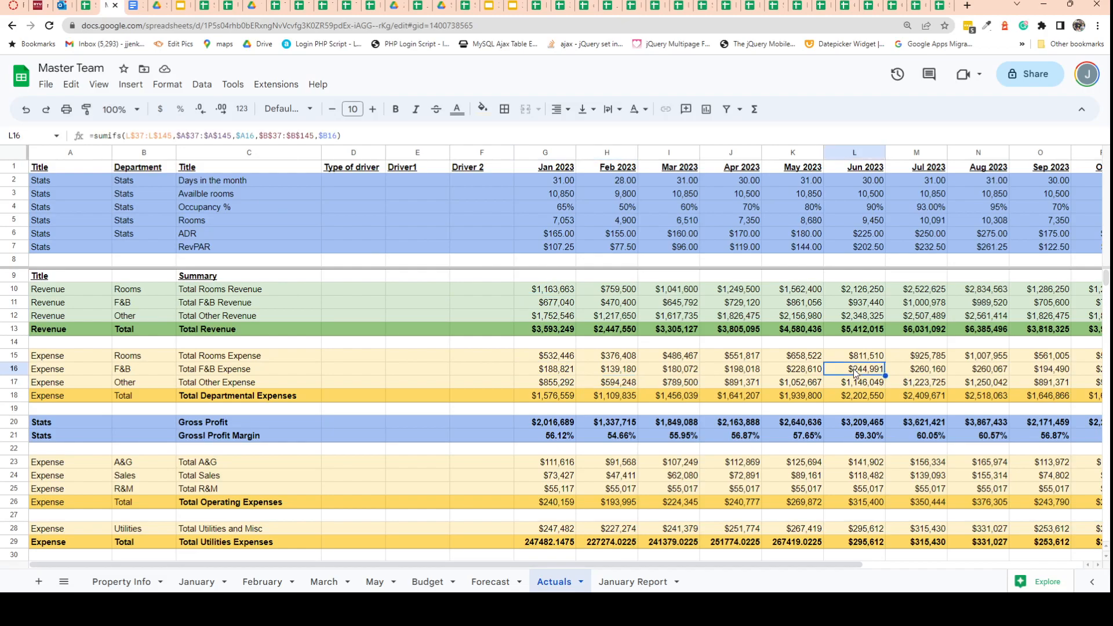
pyautogui.click(560, 365)
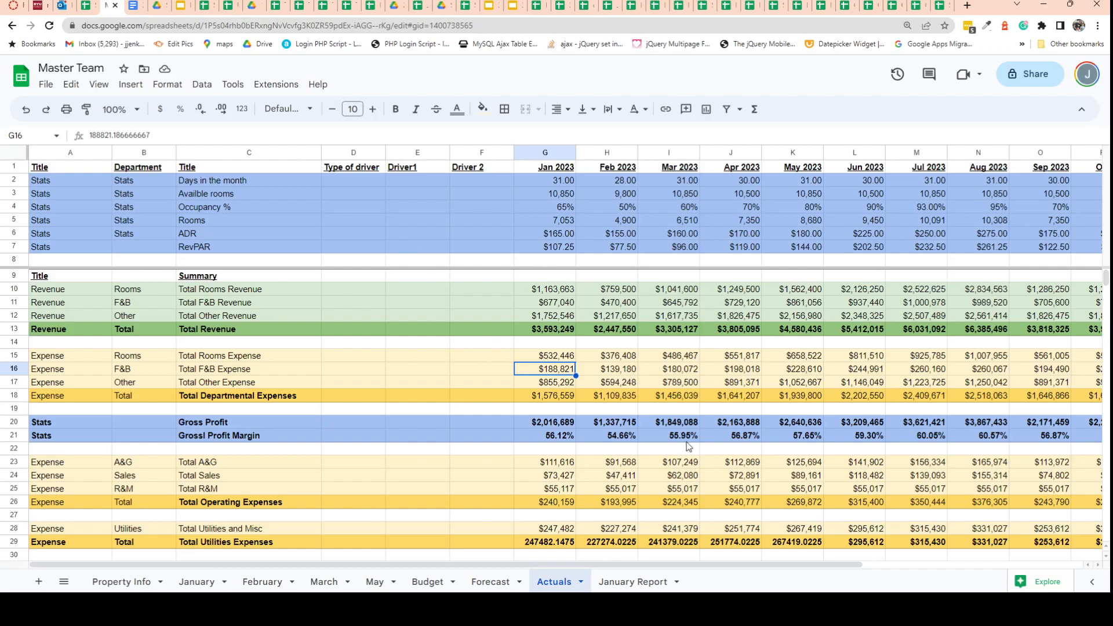
pyautogui.scroll(-3, 686, 441)
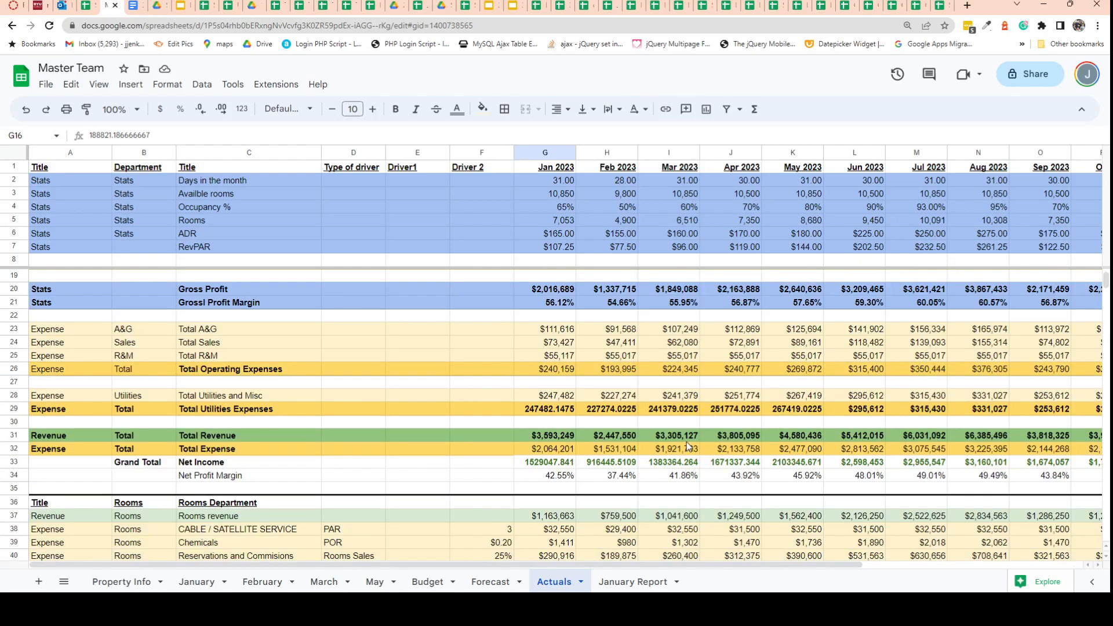
pyautogui.scroll(3, 687, 441)
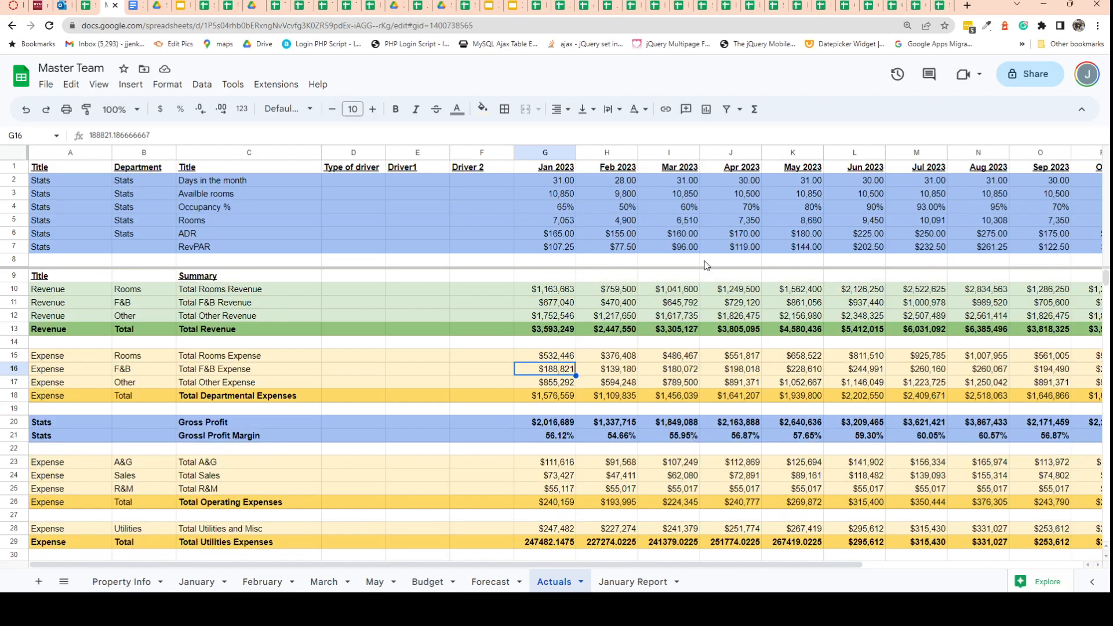
# Set the Jun 2023 occupancy to 75% on the Actuals sheet.
pyautogui.click(862, 209)
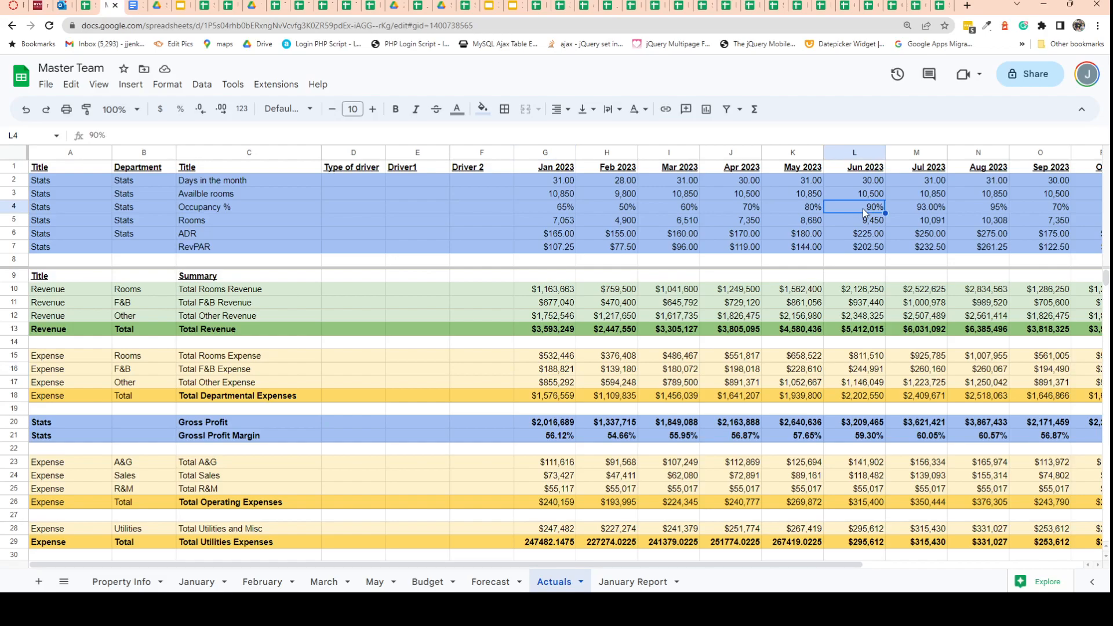
pyautogui.write('75')
pyautogui.press('Return')
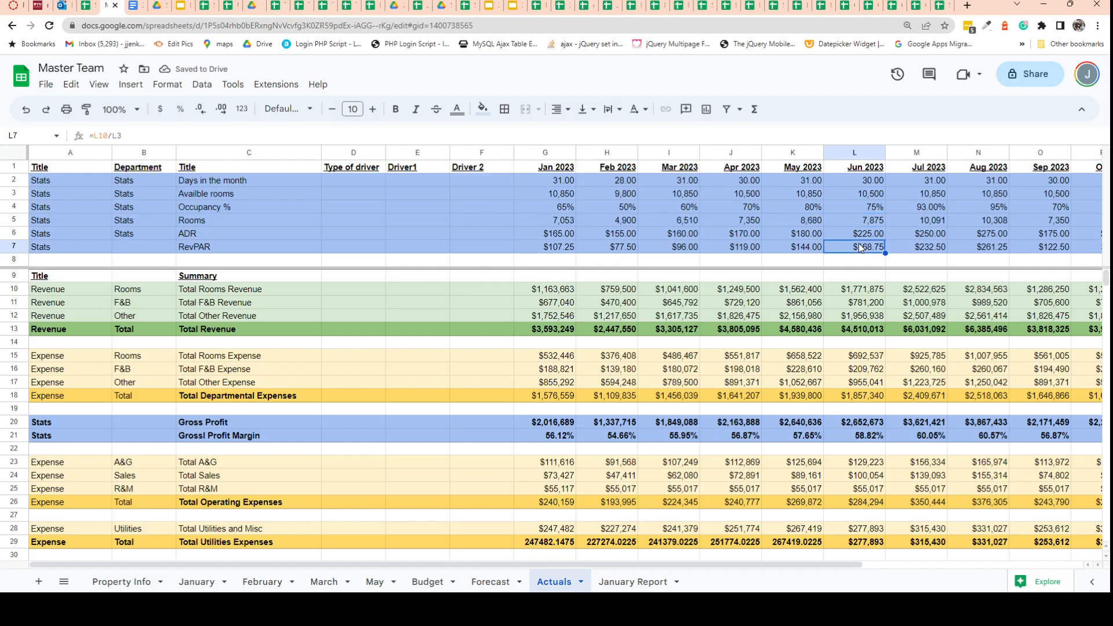
# Set the Jun 2023 ADR to $330 and inspect that month's total rooms and F&B revenue cells.
pyautogui.click(861, 235)
pyautogui.write('330')
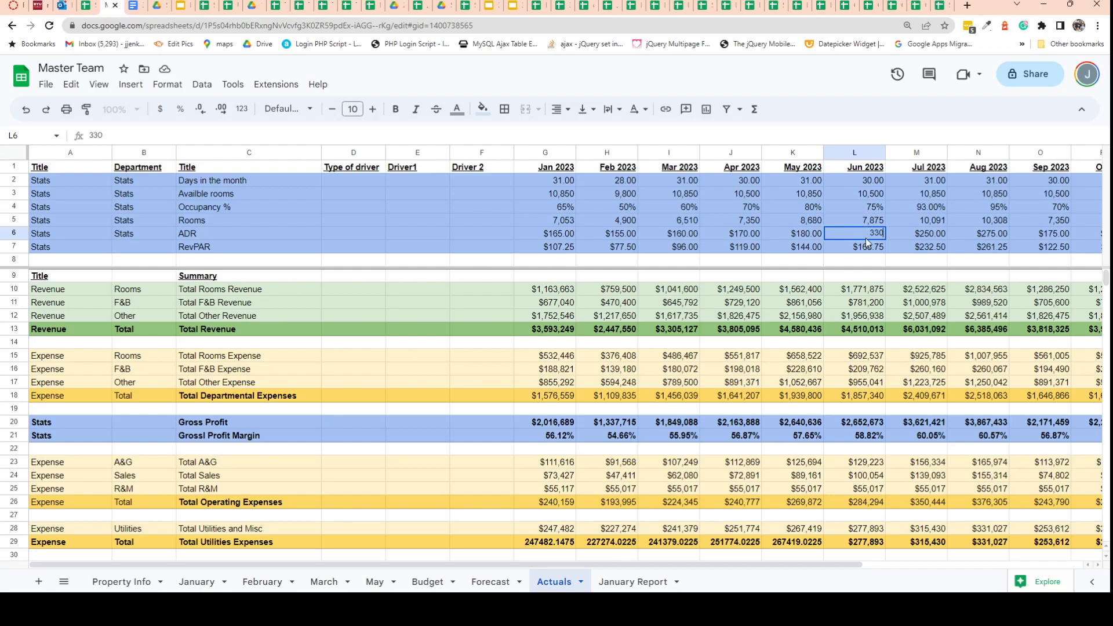
pyautogui.press('Return')
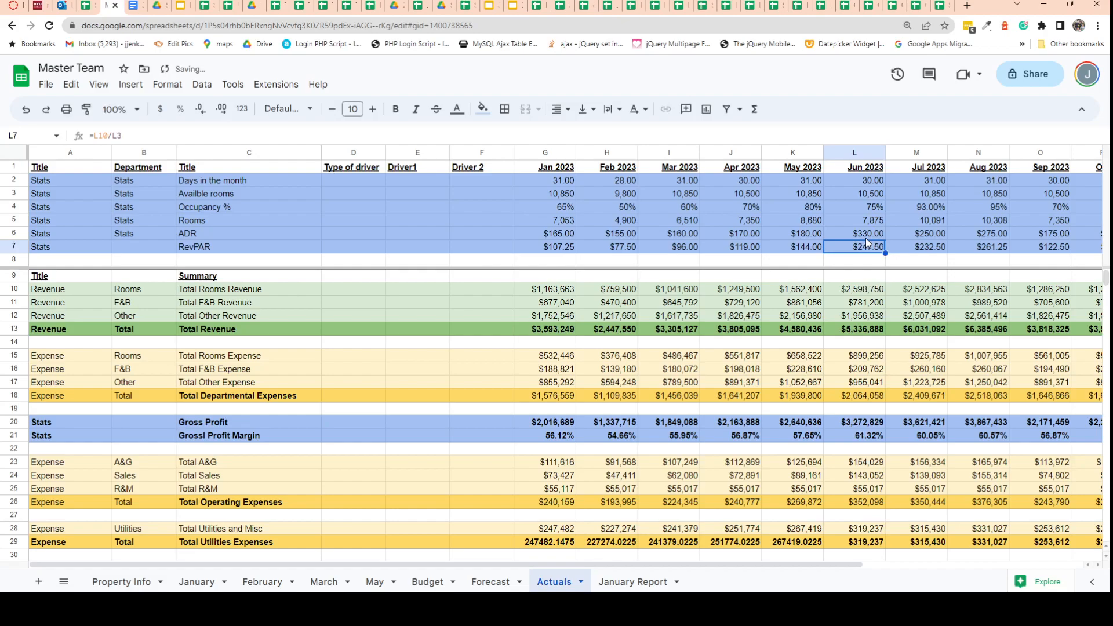
pyautogui.click(869, 290)
pyautogui.click(867, 304)
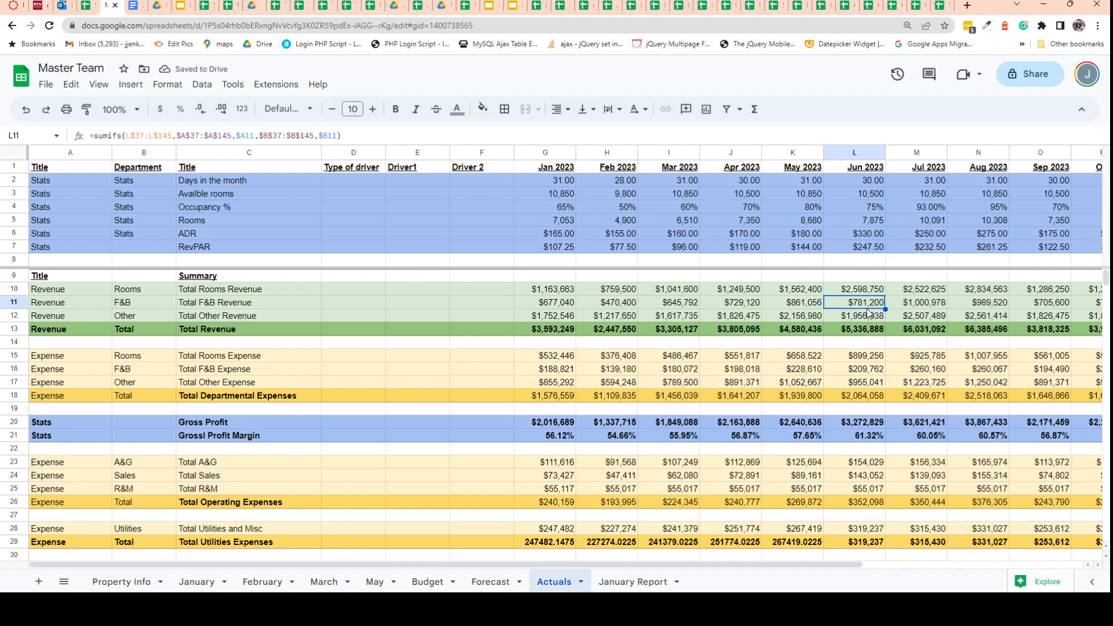
# Change the Jun 2023 occupancy to 77%.
pyautogui.click(861, 206)
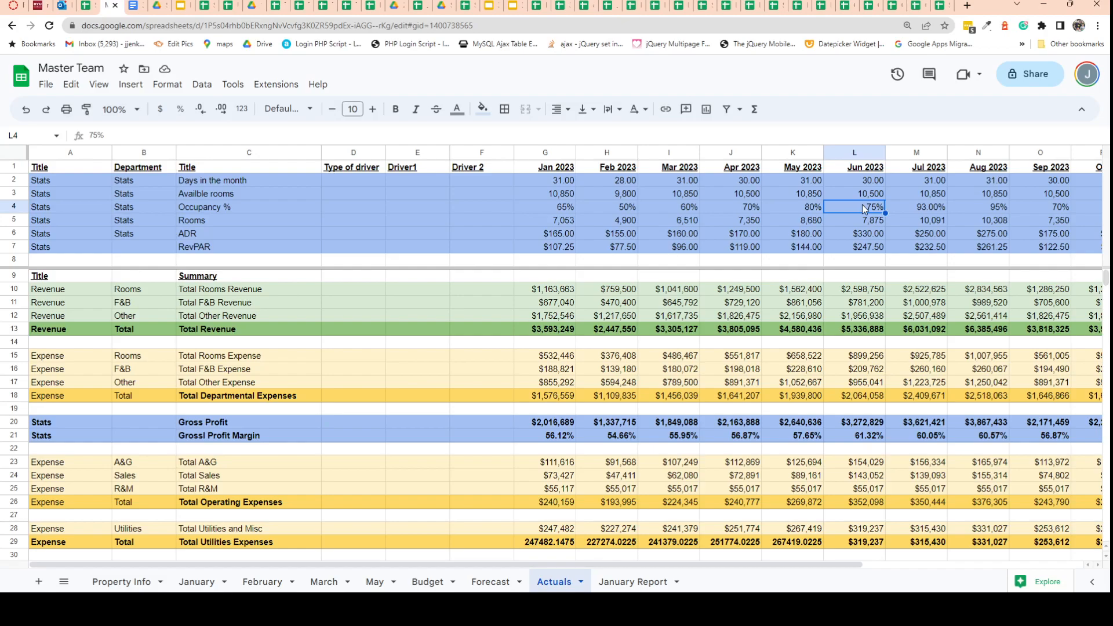
pyautogui.click(227, 138)
pyautogui.moveTo(98, 136); pyautogui.dragTo(89, 136)
pyautogui.write('77')
pyautogui.press('Return')
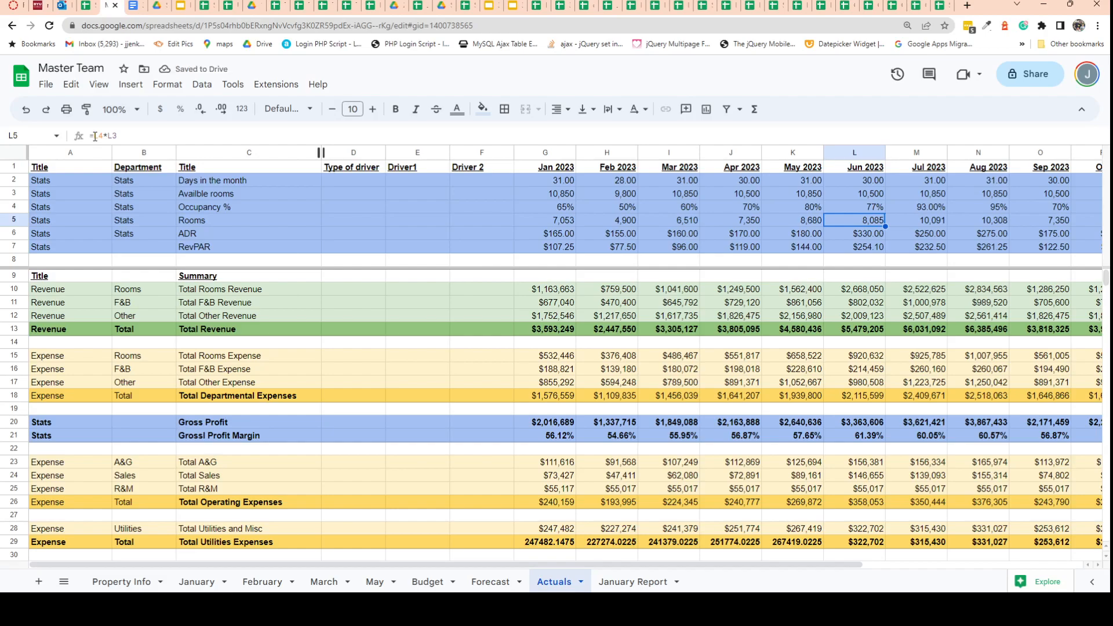
# Set the Jun 2023 occupancy to 76.5%.
pyautogui.click(866, 209)
pyautogui.write('76.5')
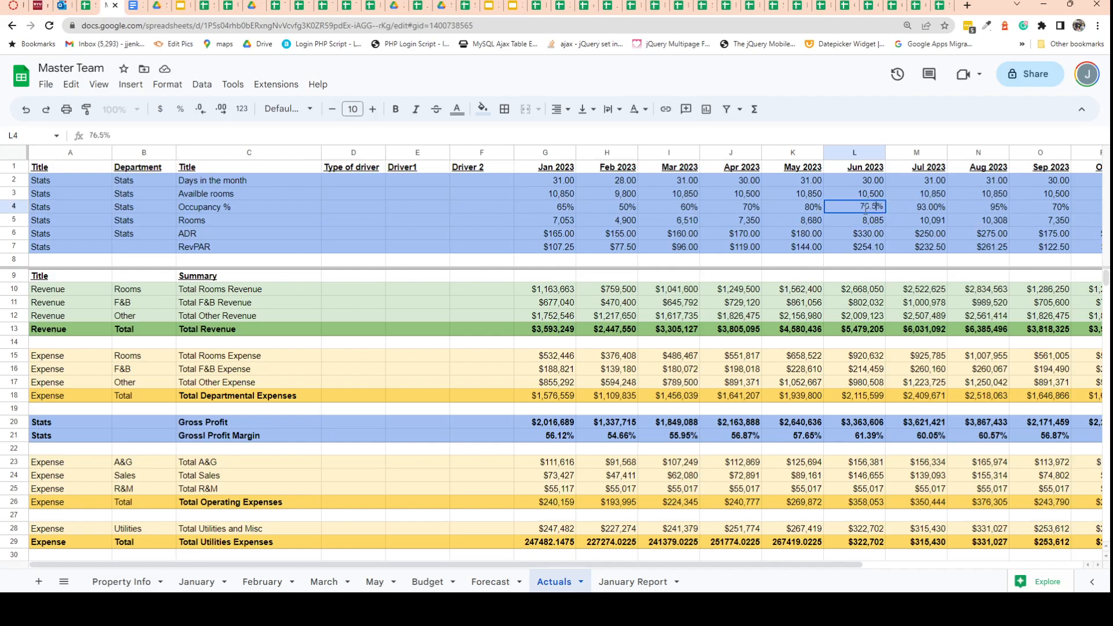
pyautogui.press('Return')
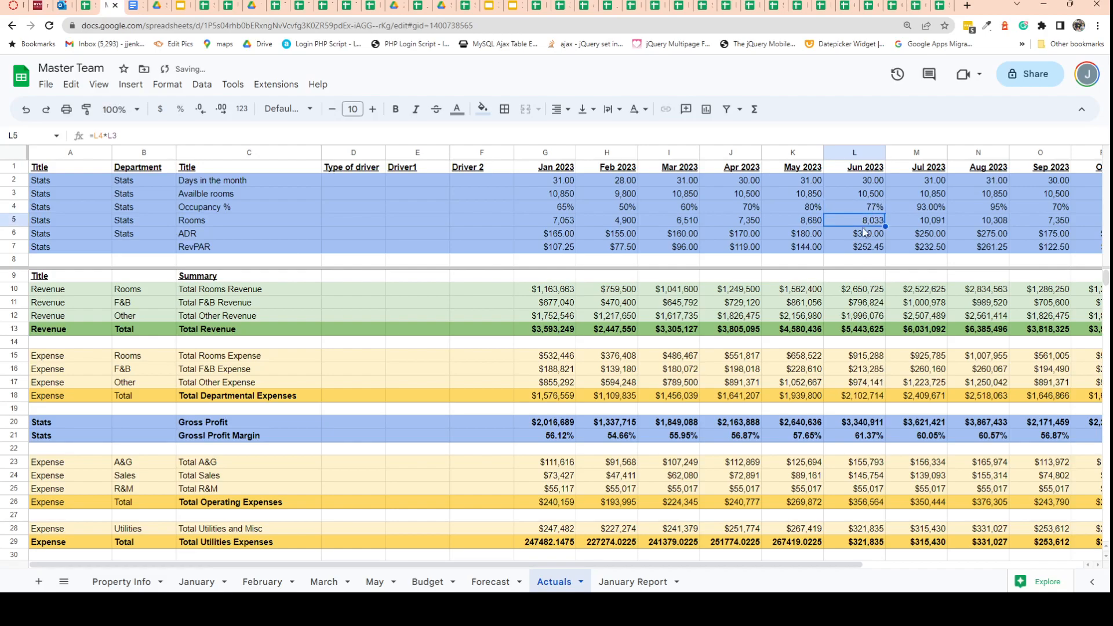
# Set the Housekeeper's Driver 2 in the Rooms Department to 0.75 and inspect the Jun 2023 housekeeper expense.
pyautogui.scroll(-4, 858, 295)
pyautogui.scroll(-5, 858, 295)
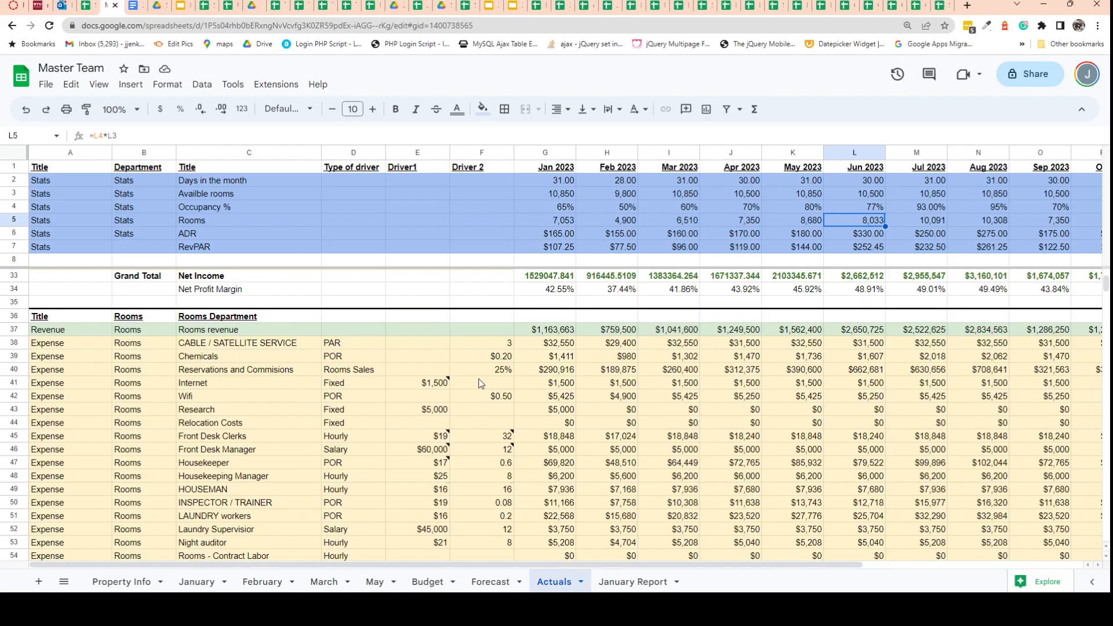
pyautogui.scroll(-2, 479, 375)
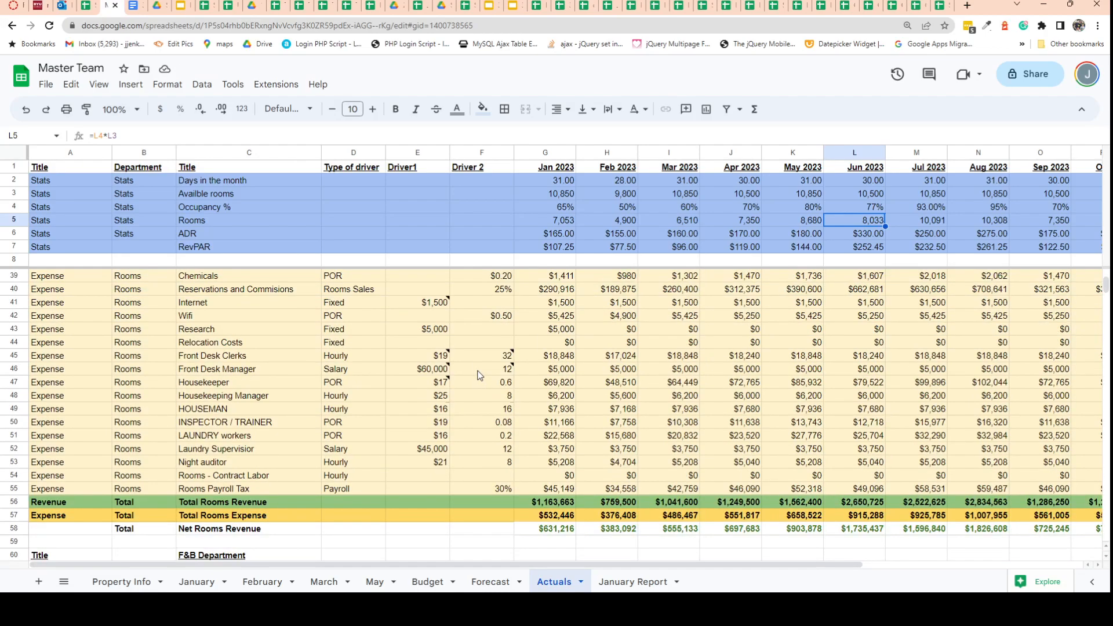
pyautogui.moveTo(485, 372)
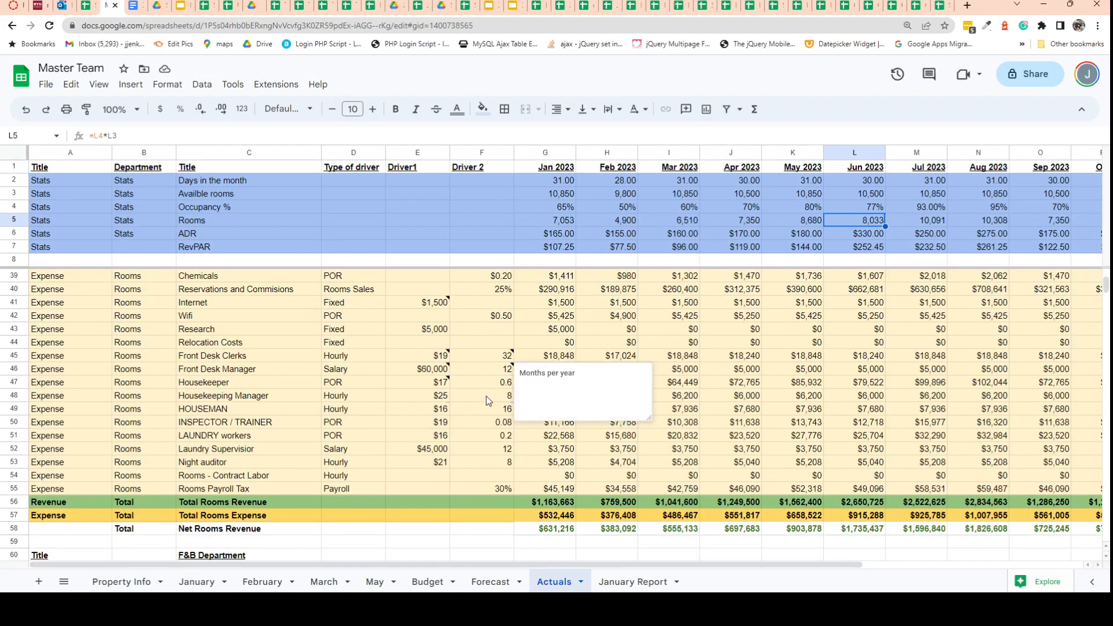
pyautogui.click(488, 400)
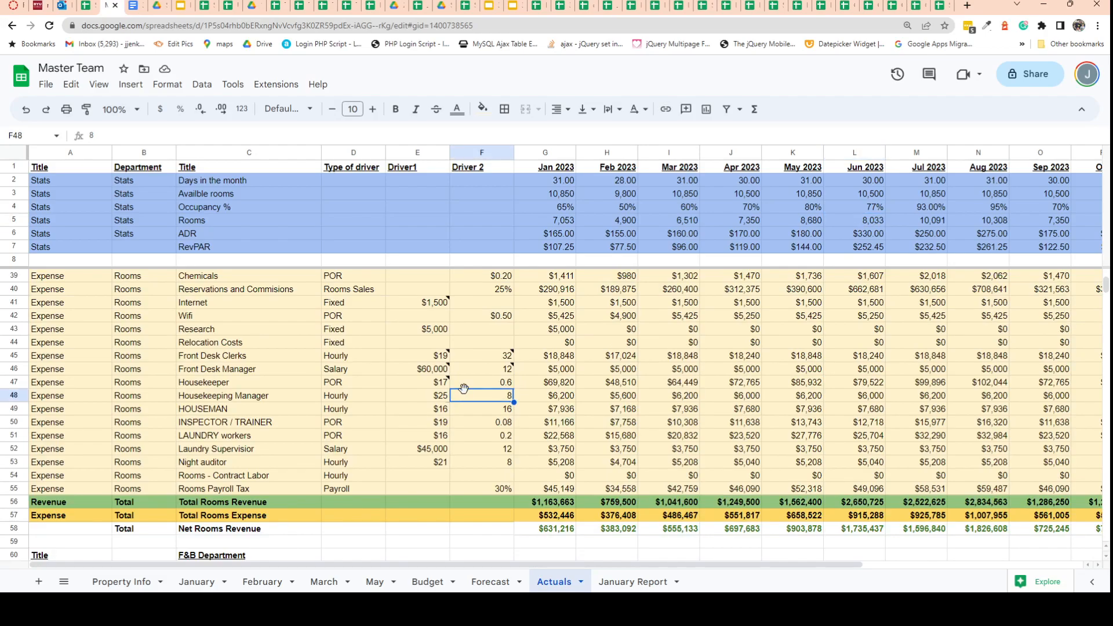
pyautogui.click(492, 387)
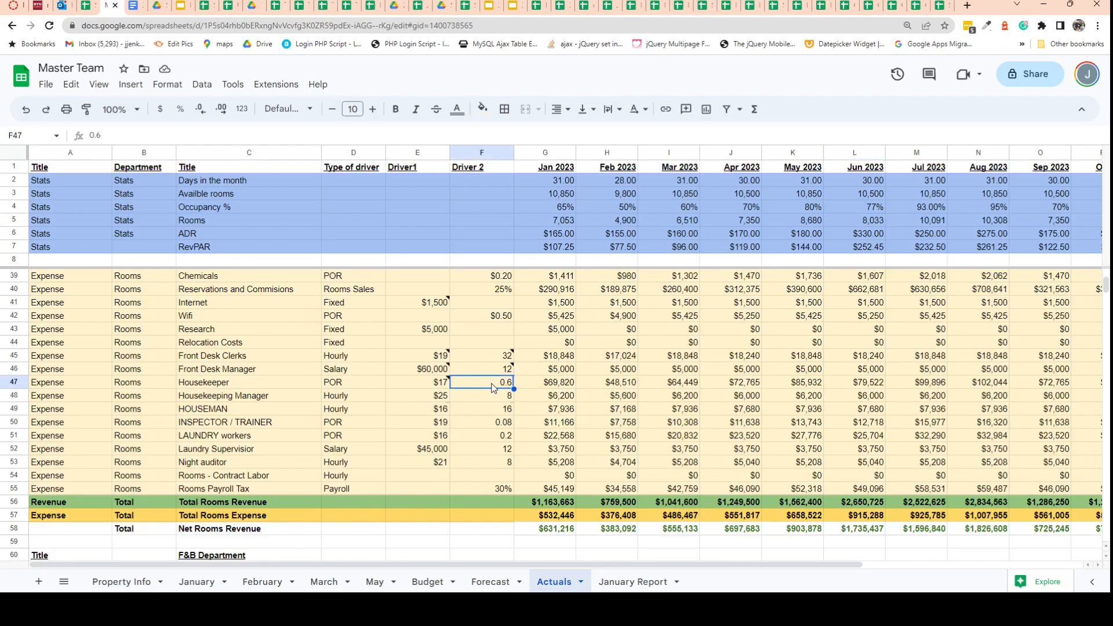
pyautogui.press('BackSpace')
pyautogui.write('.75')
pyautogui.press('Return')
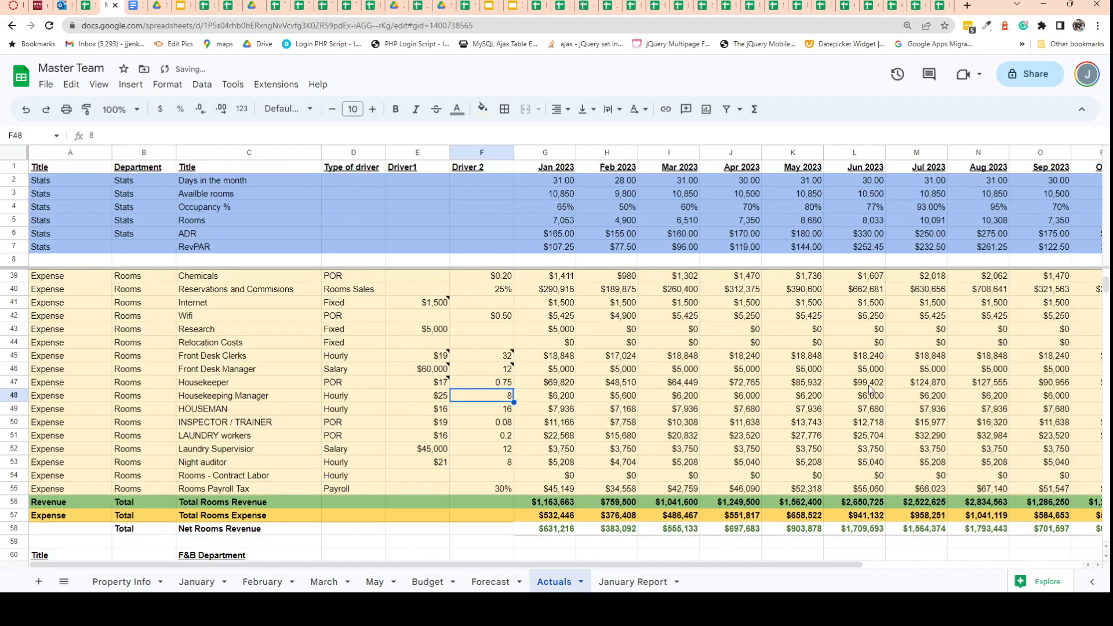
pyautogui.click(865, 385)
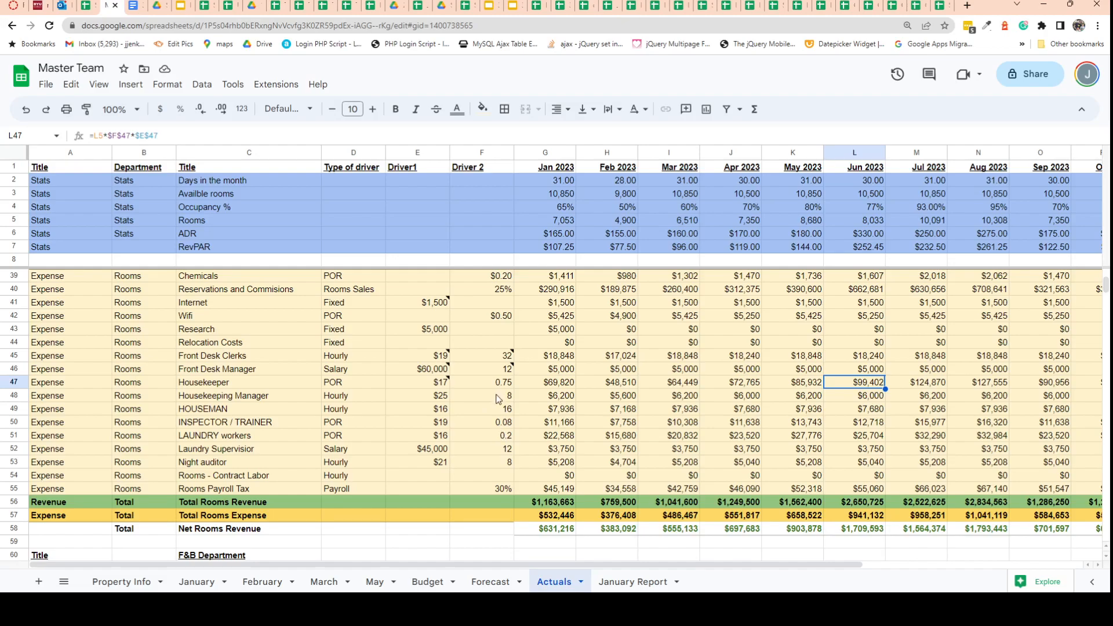
# Add 2000 to the Jun 2023 Inspector / Trainer expense formula in the Rooms department.
pyautogui.click(495, 440)
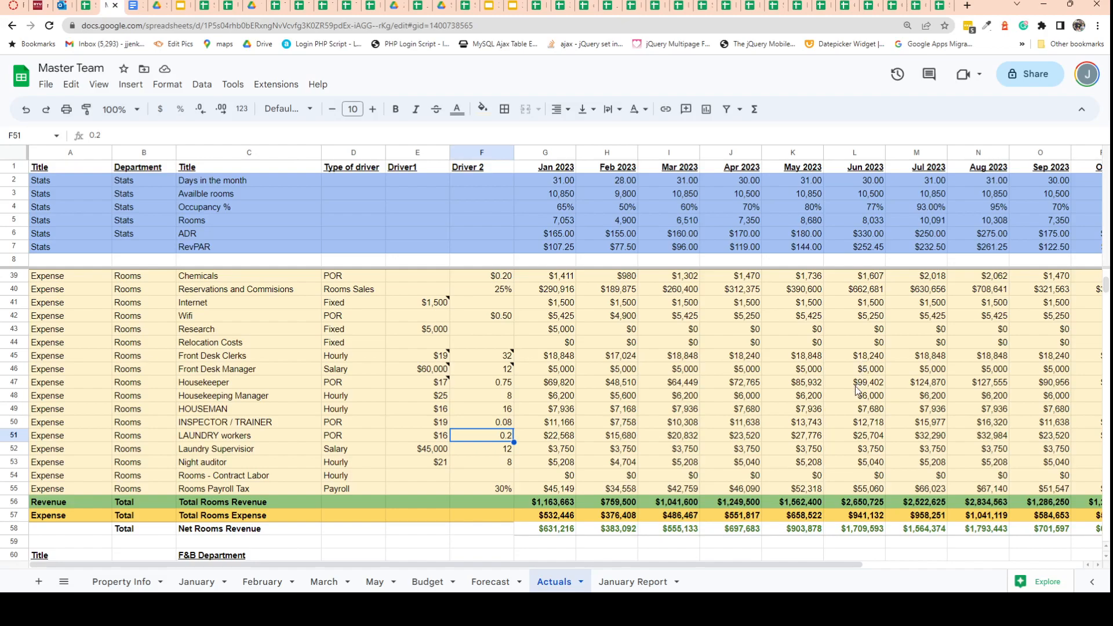
pyautogui.click(853, 424)
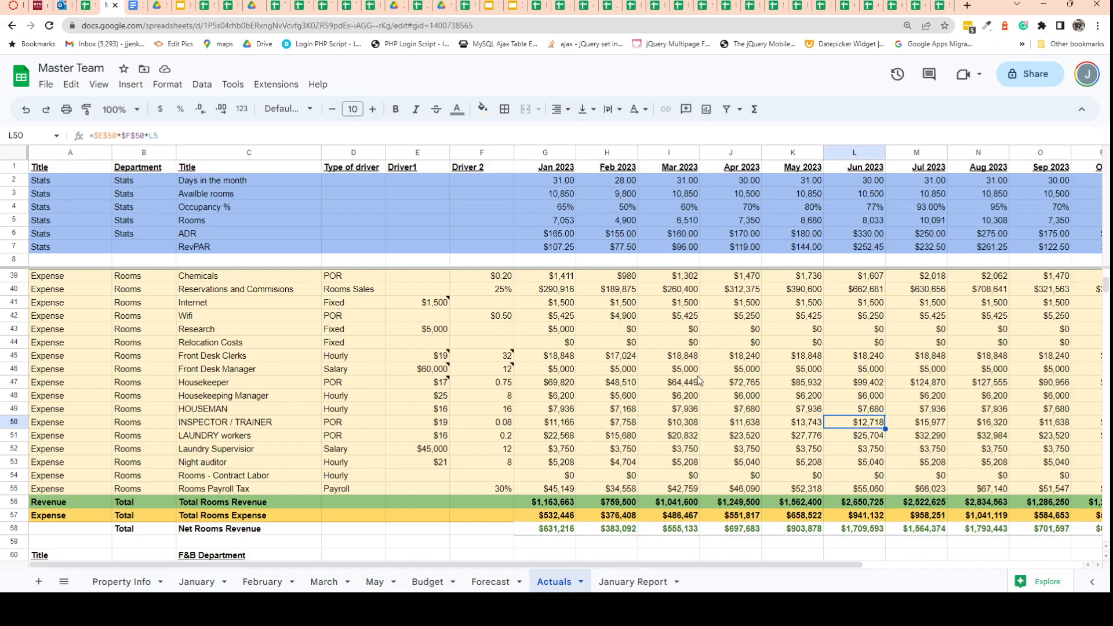
pyautogui.click(184, 136)
pyautogui.write('+2000')
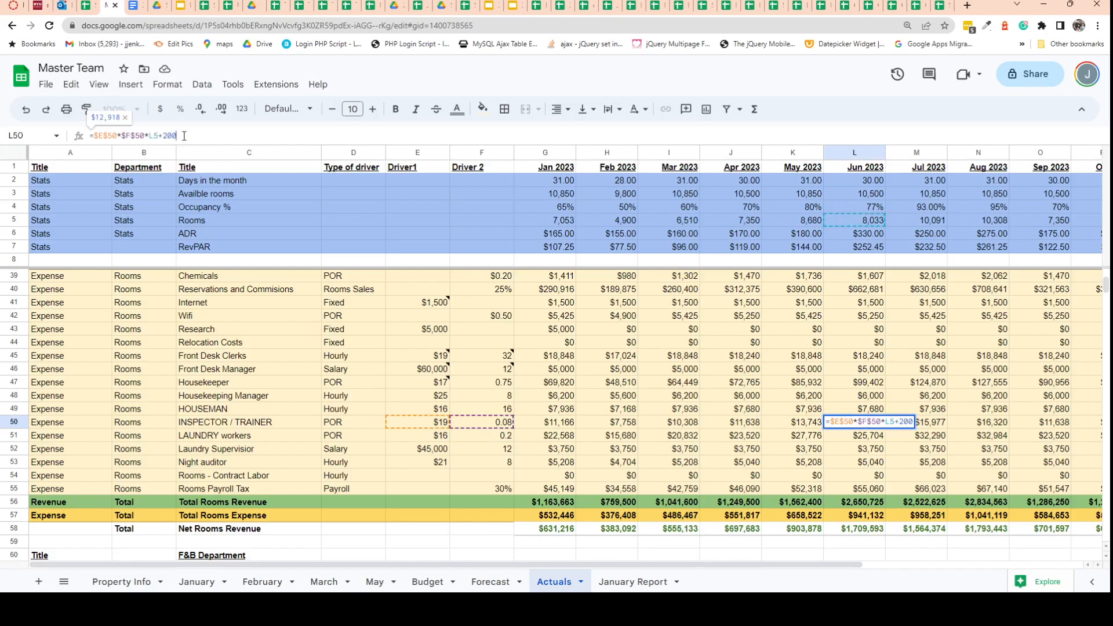
pyautogui.click(164, 134)
pyautogui.click(167, 135)
pyautogui.write(',')
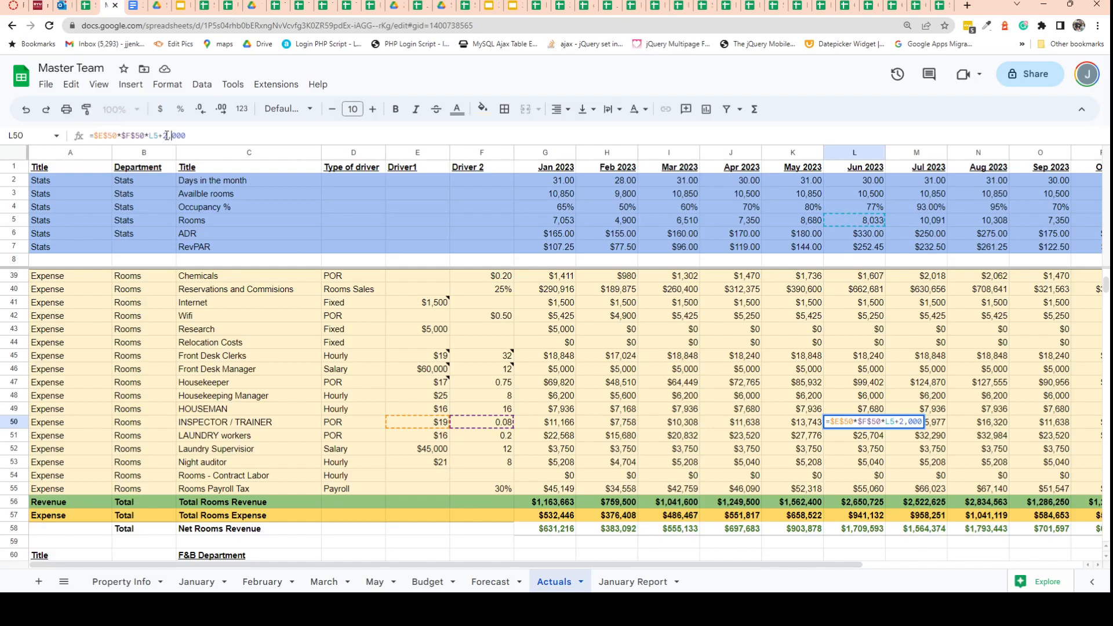
pyautogui.press('BackSpace')
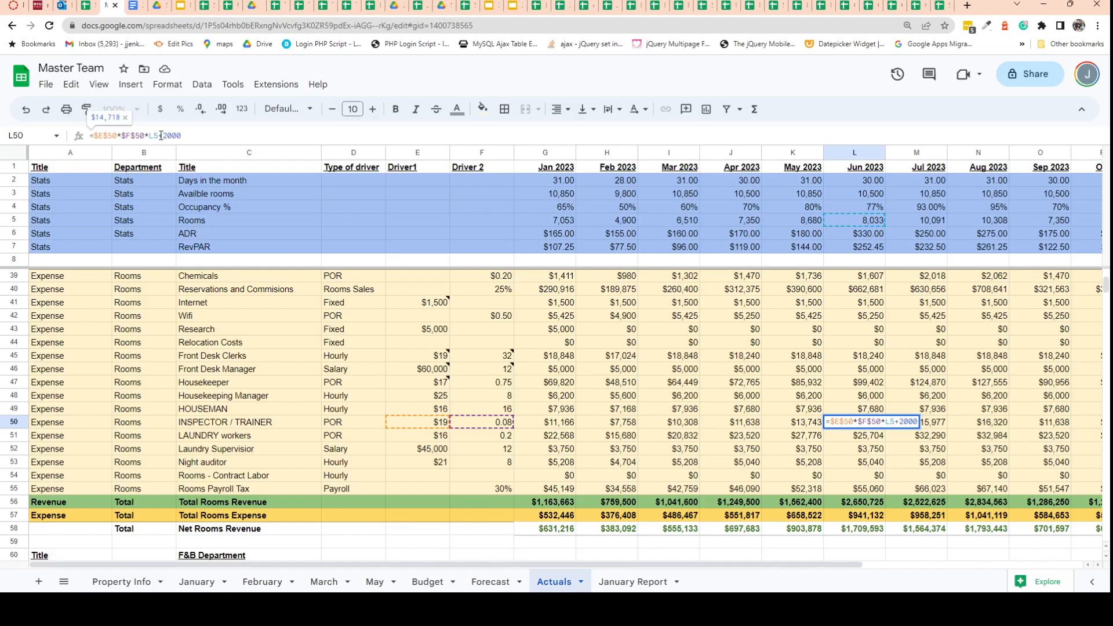
pyautogui.click(162, 135)
pyautogui.write('$')
pyautogui.press('BackSpace')
pyautogui.click(850, 426)
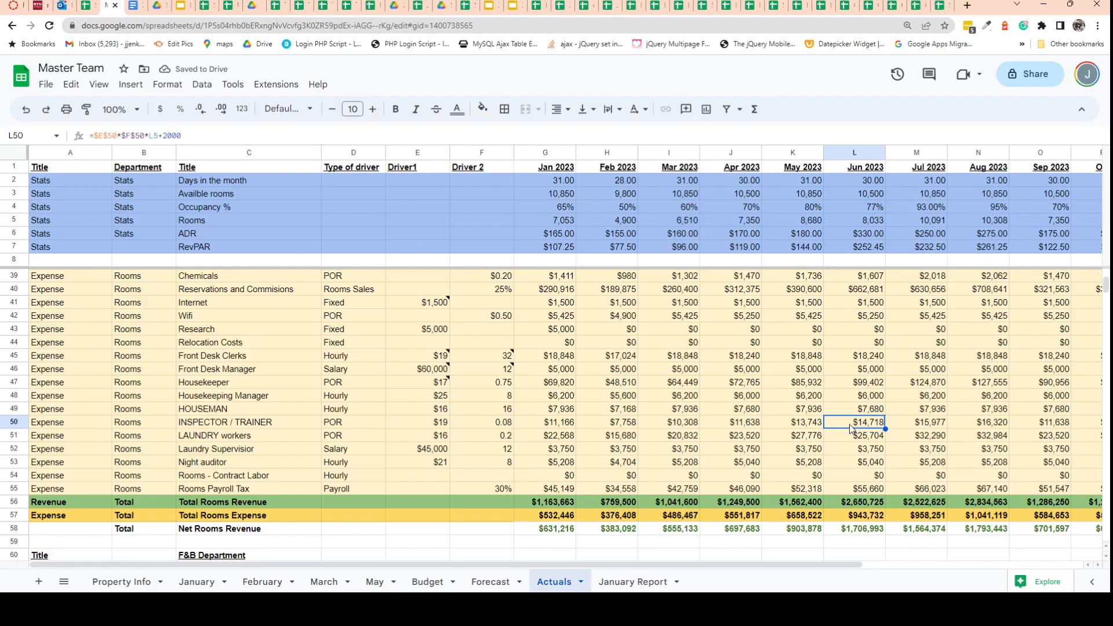
# Set the May 2023 Research expense in the F&B Department to 2,500.
pyautogui.scroll(-3, 849, 424)
pyautogui.scroll(-3, 849, 424)
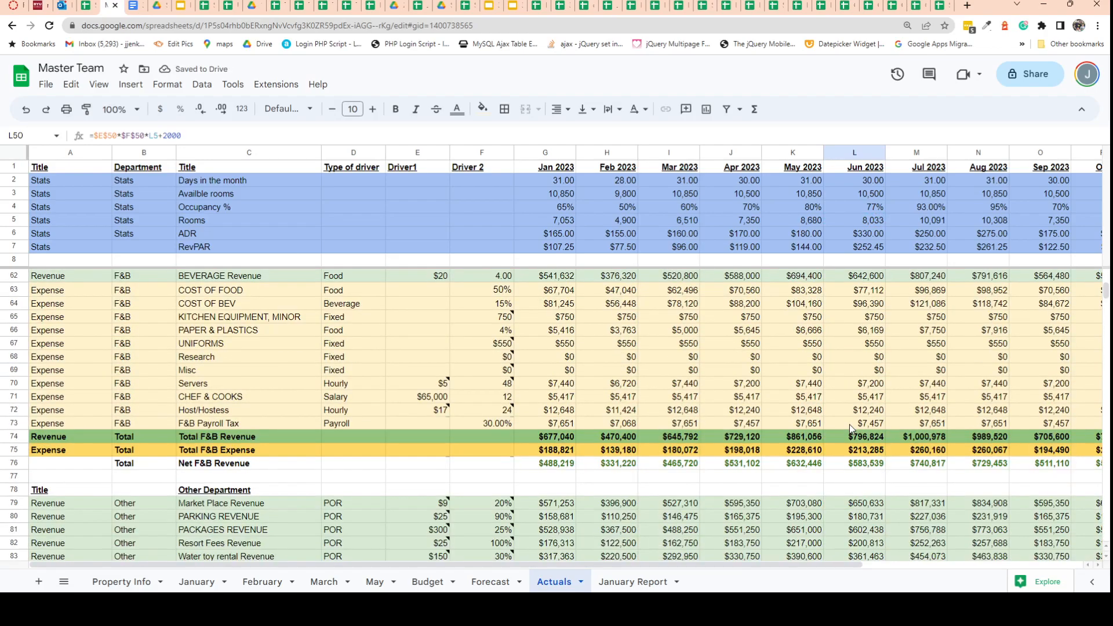
pyautogui.click(817, 354)
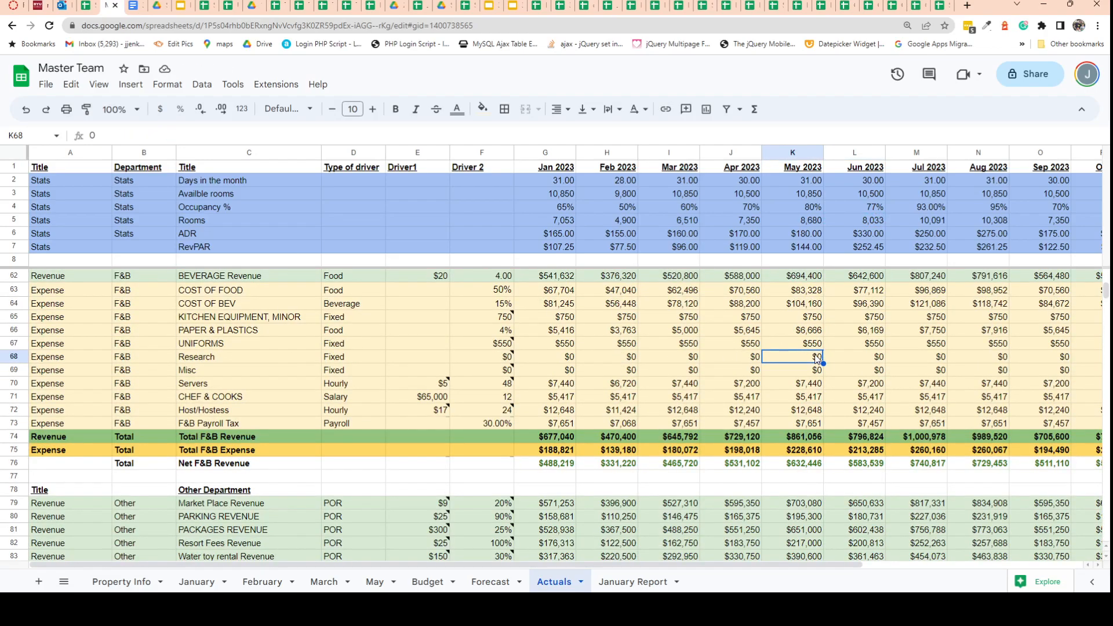
pyautogui.moveTo(99, 136); pyautogui.dragTo(87, 141)
pyautogui.write('2,500')
pyautogui.press('Return')
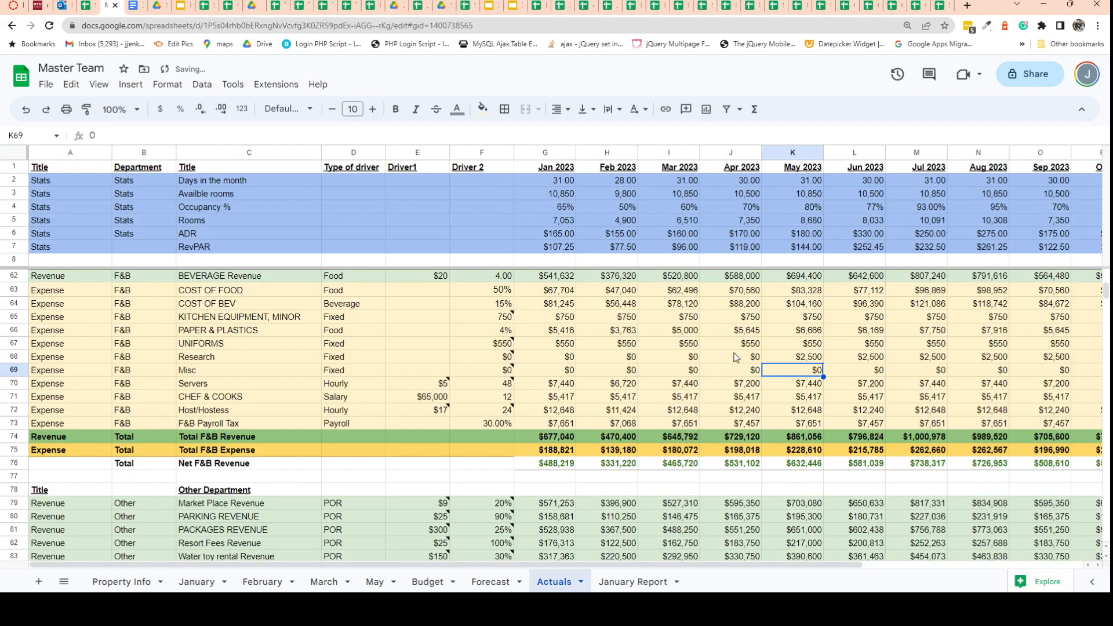
# Set Driver 2 of Food Revenue in the F&B Department to 75%.
pyautogui.scroll(-1, 737, 357)
pyautogui.scroll(3, 758, 356)
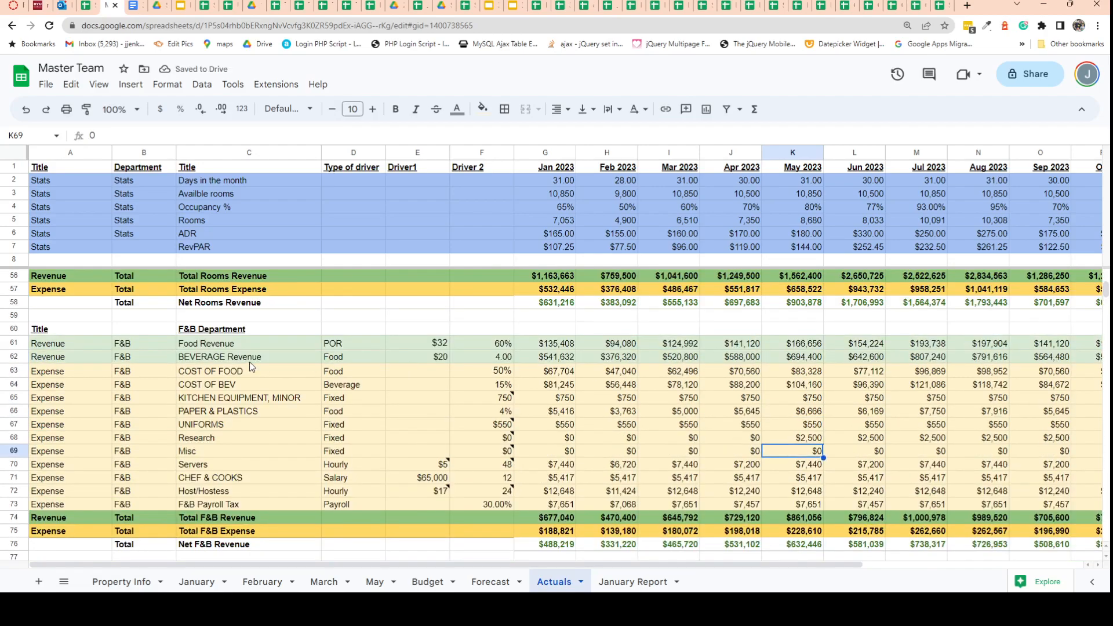
pyautogui.click(490, 346)
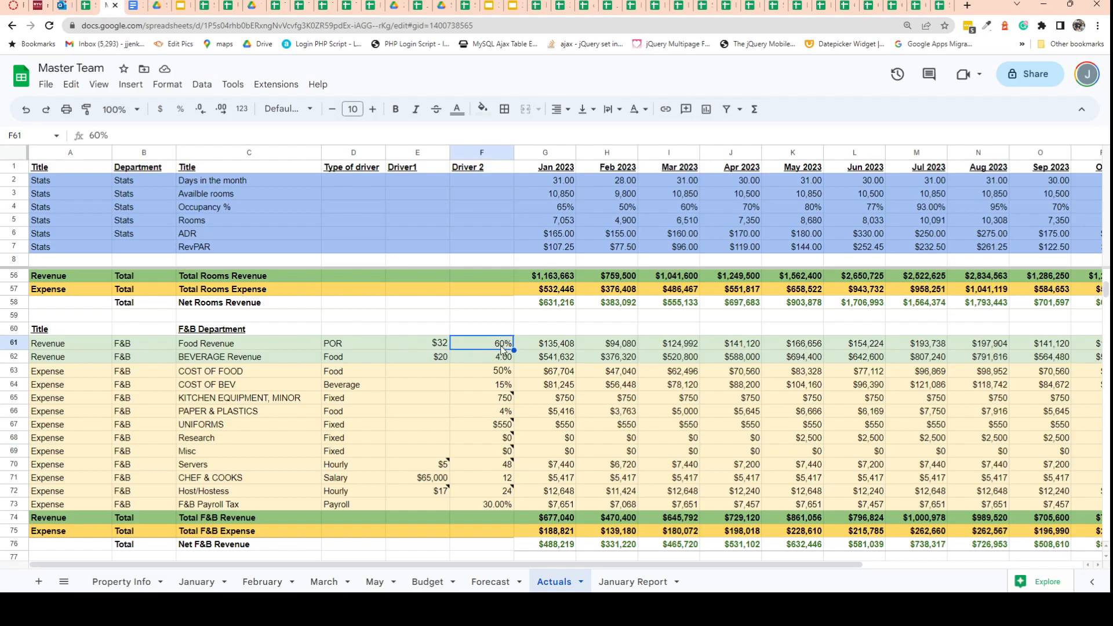
pyautogui.click(97, 134)
pyautogui.doubleClick(96, 135)
pyautogui.write('75')
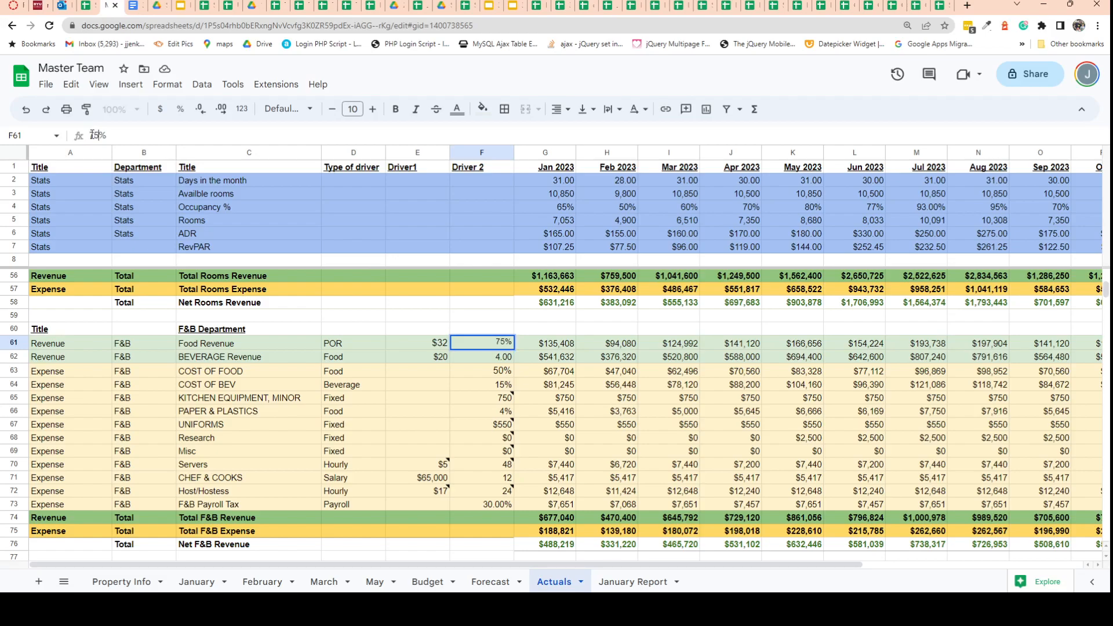
pyautogui.press('Return')
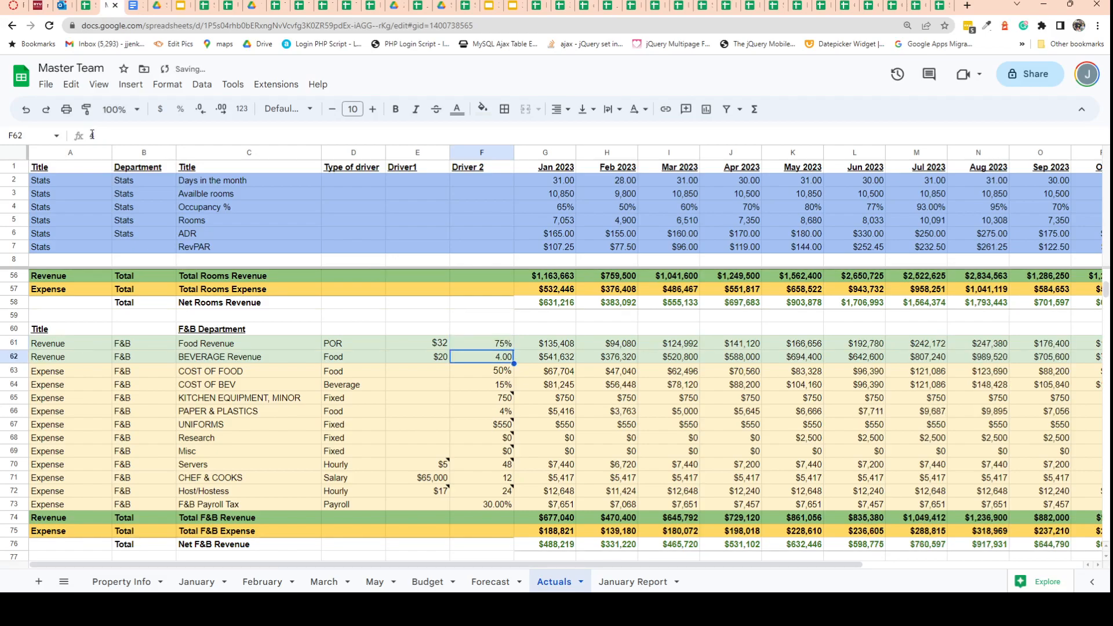
# Set Driver 1 of Food Revenue to $45 and inspect the Jun 2023 food and beverage revenue formulas.
pyautogui.click(420, 343)
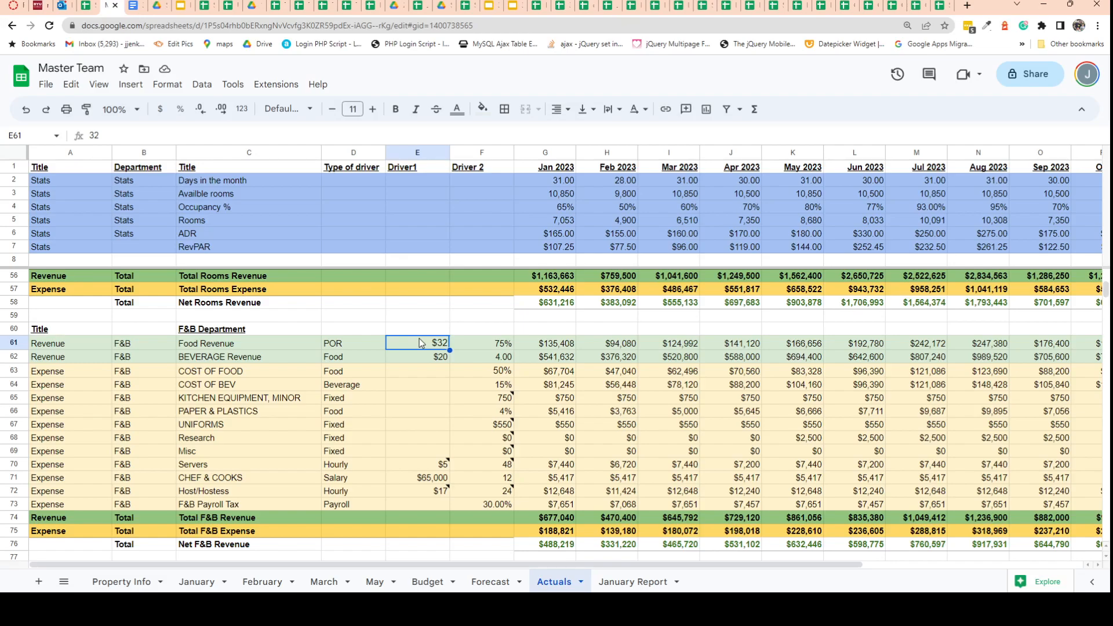
pyautogui.write('45')
pyautogui.press('Return')
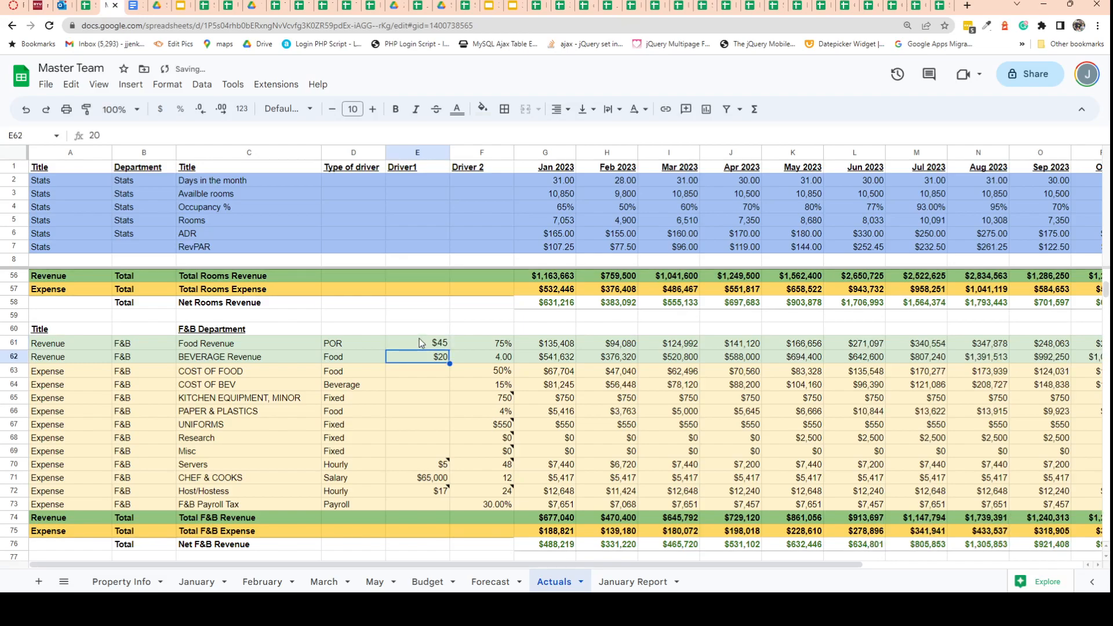
pyautogui.click(869, 345)
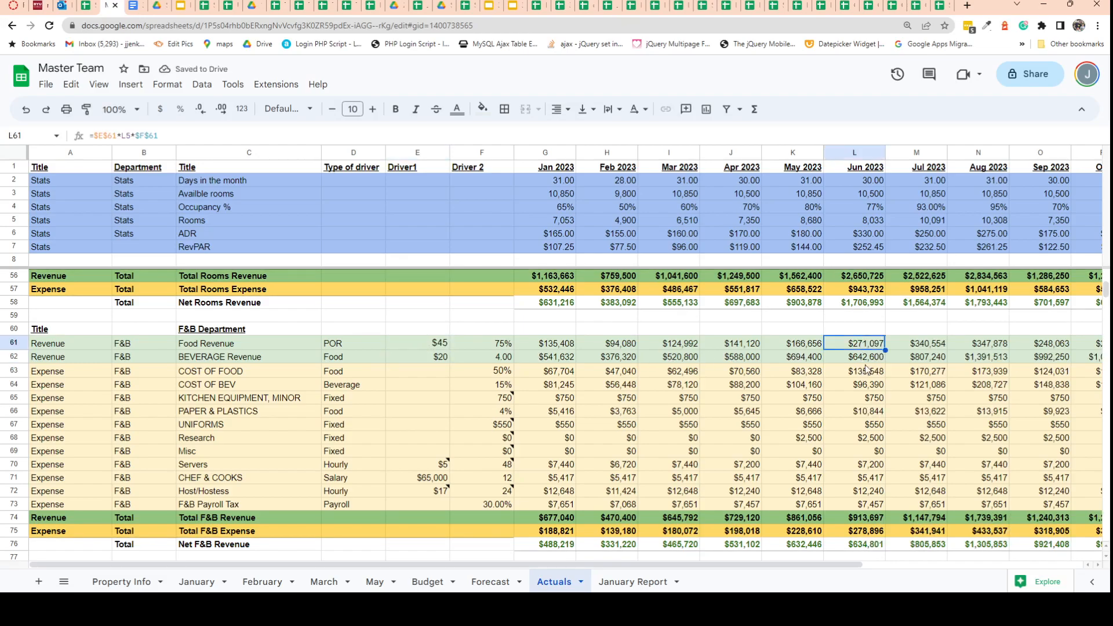
pyautogui.click(867, 359)
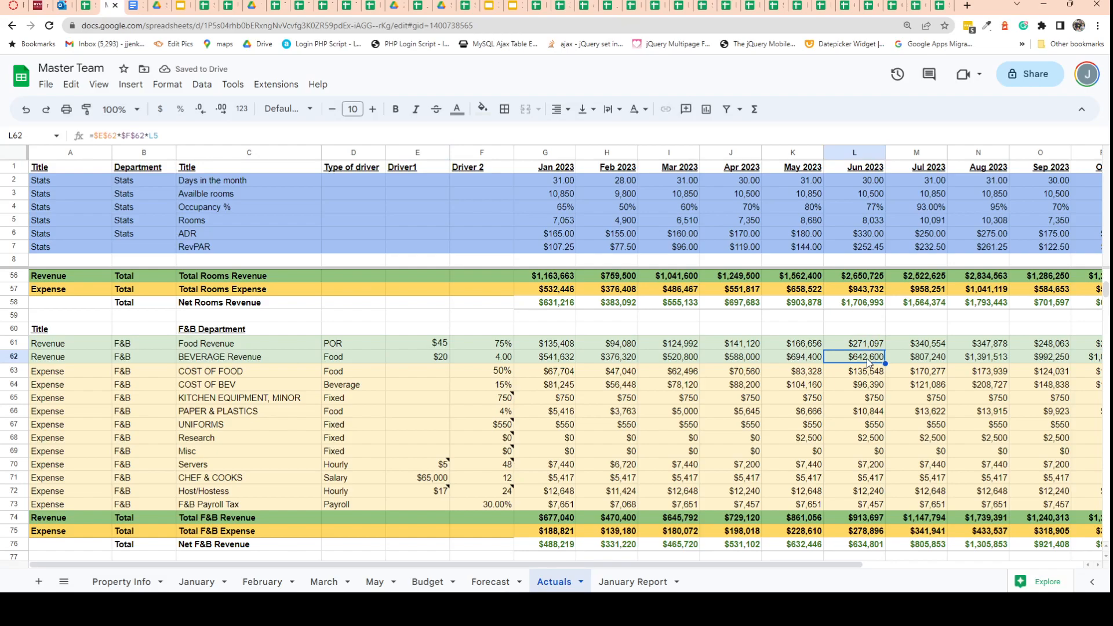
pyautogui.click(442, 361)
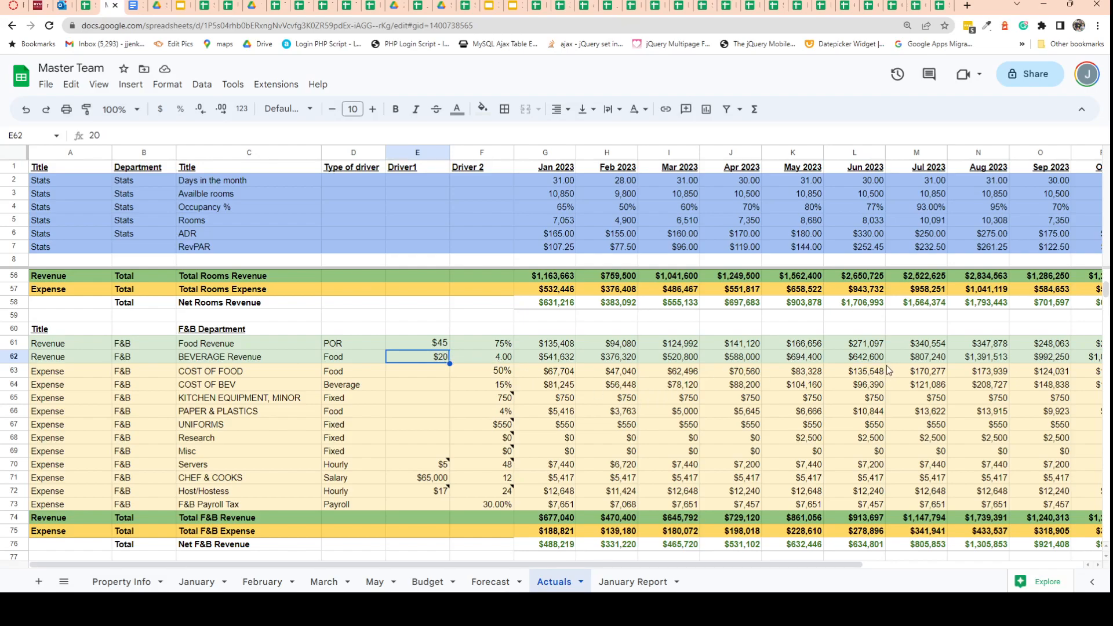
# Add 2500 to the Jun 2023 Marketing expense formula in the Sales and Marketing section.
pyautogui.scroll(-5, 881, 385)
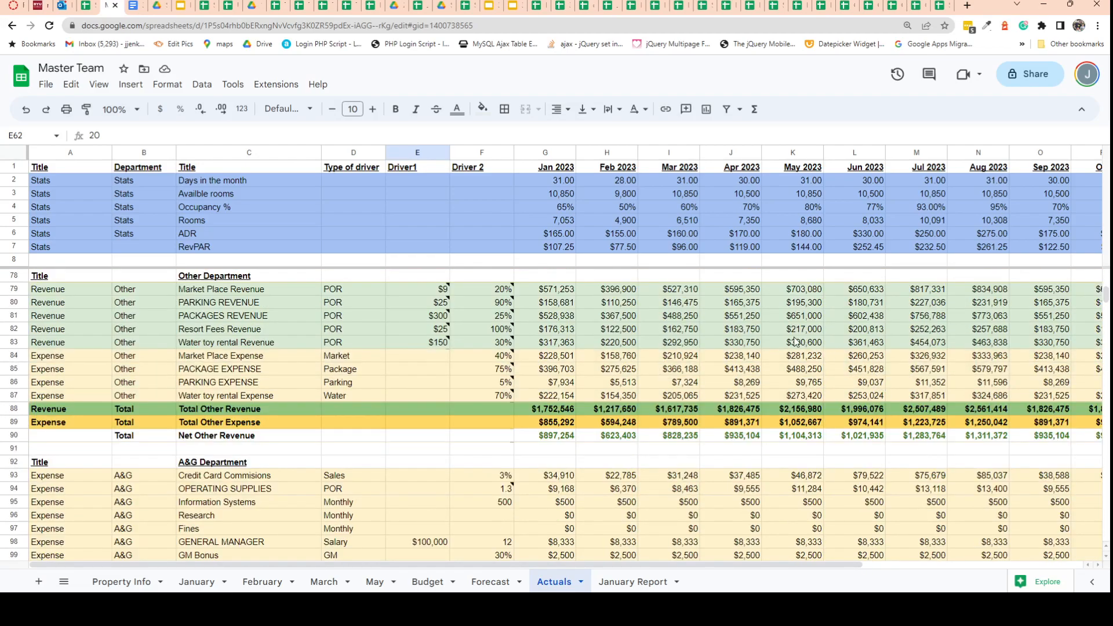
pyautogui.scroll(-2, 730, 348)
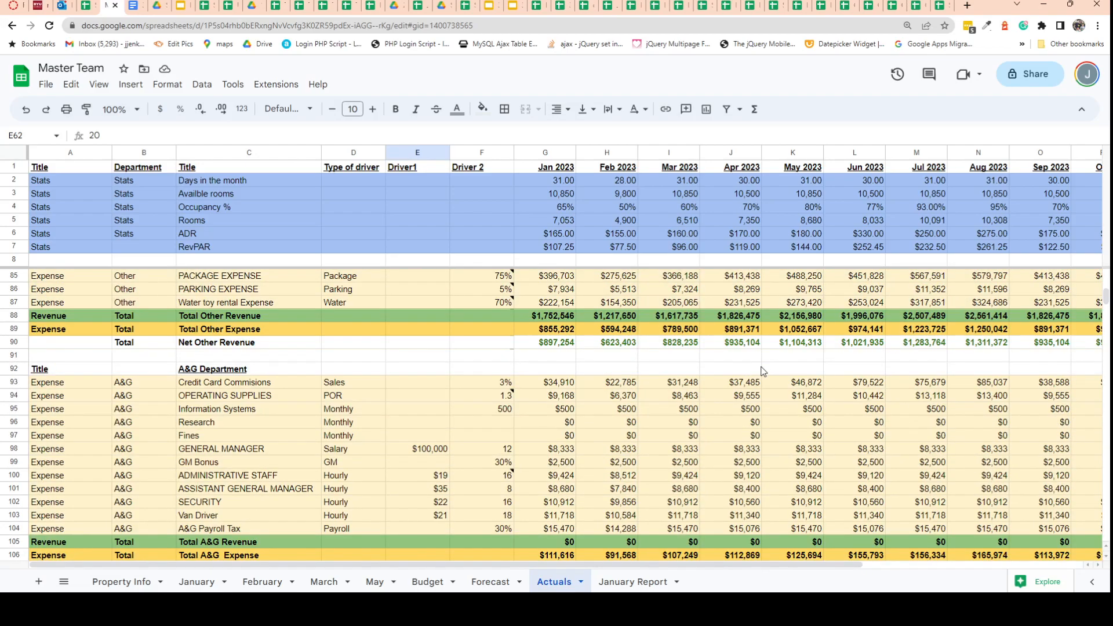
pyautogui.scroll(3, 763, 370)
pyautogui.scroll(-9, 762, 371)
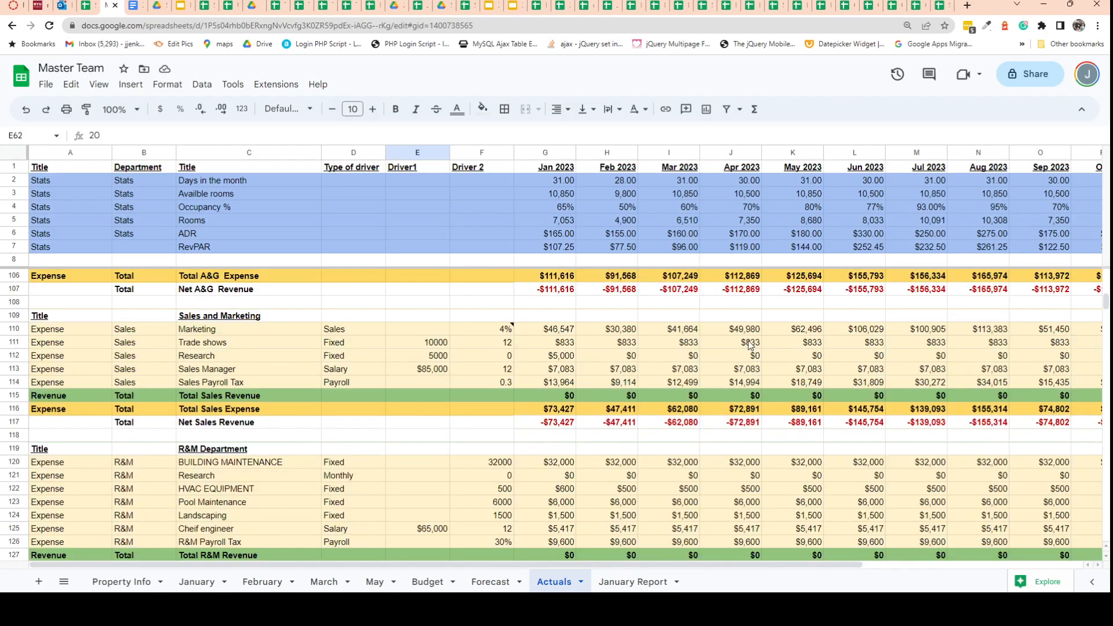
pyautogui.click(735, 332)
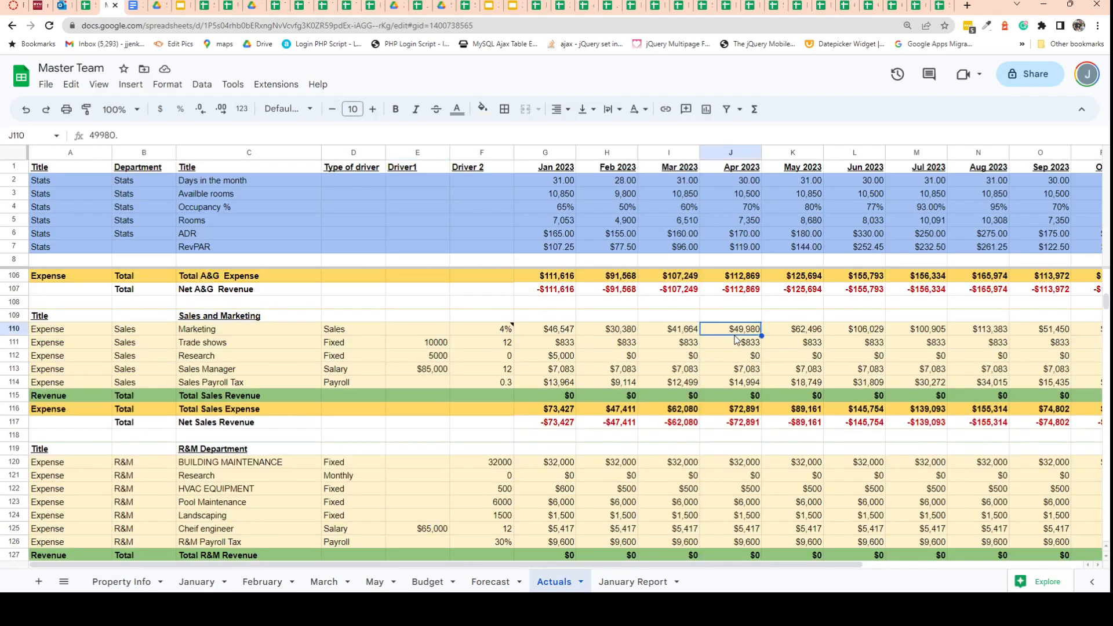
pyautogui.click(835, 334)
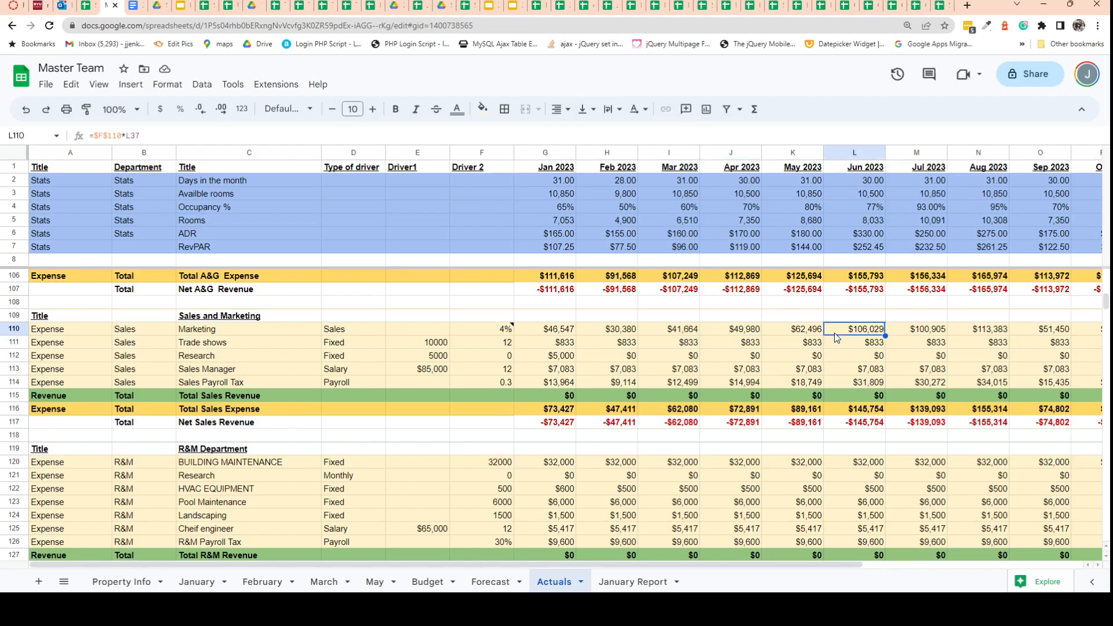
pyautogui.click(182, 136)
pyautogui.write('+')
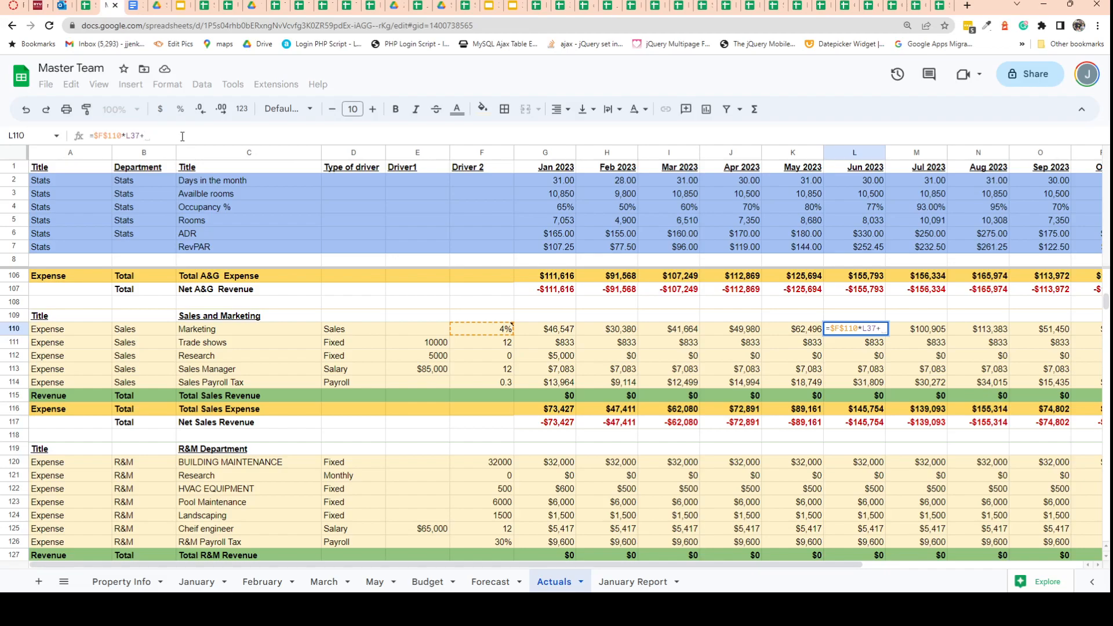
pyautogui.write('2500')
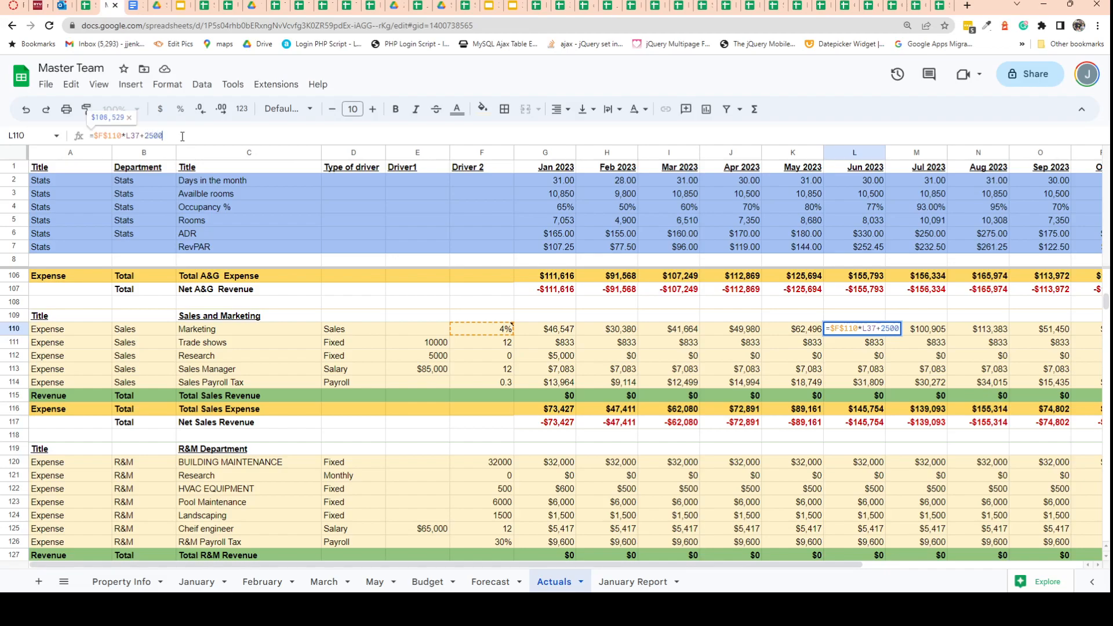
pyautogui.press('Return')
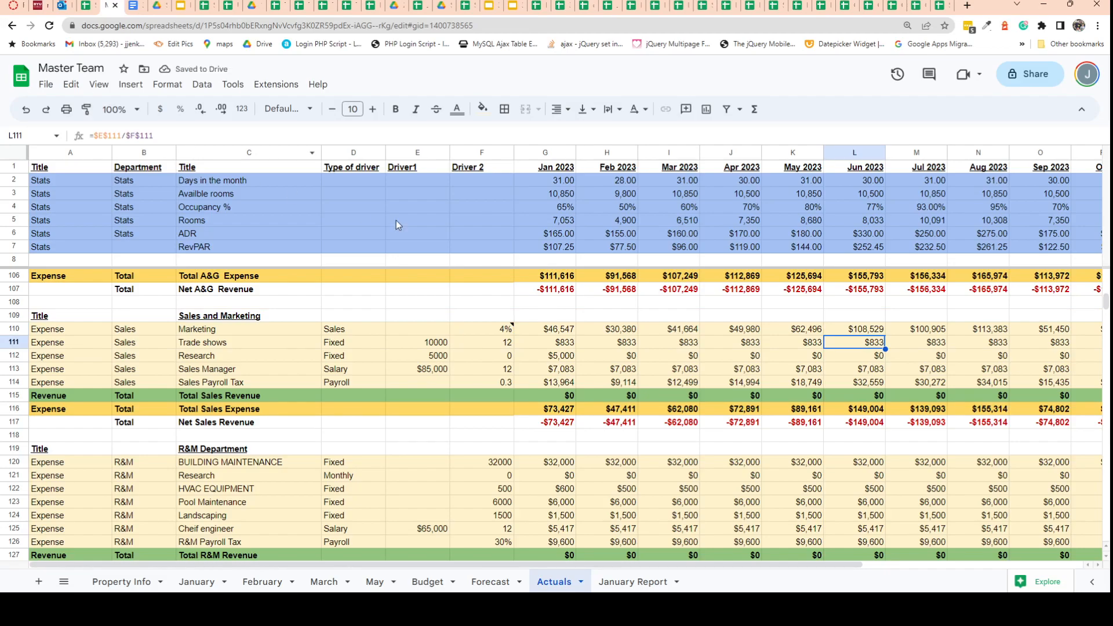
# Set the Jun 2023 Research expense in the Sales and Marketing section to 5000.
pyautogui.click(840, 354)
pyautogui.write('5000')
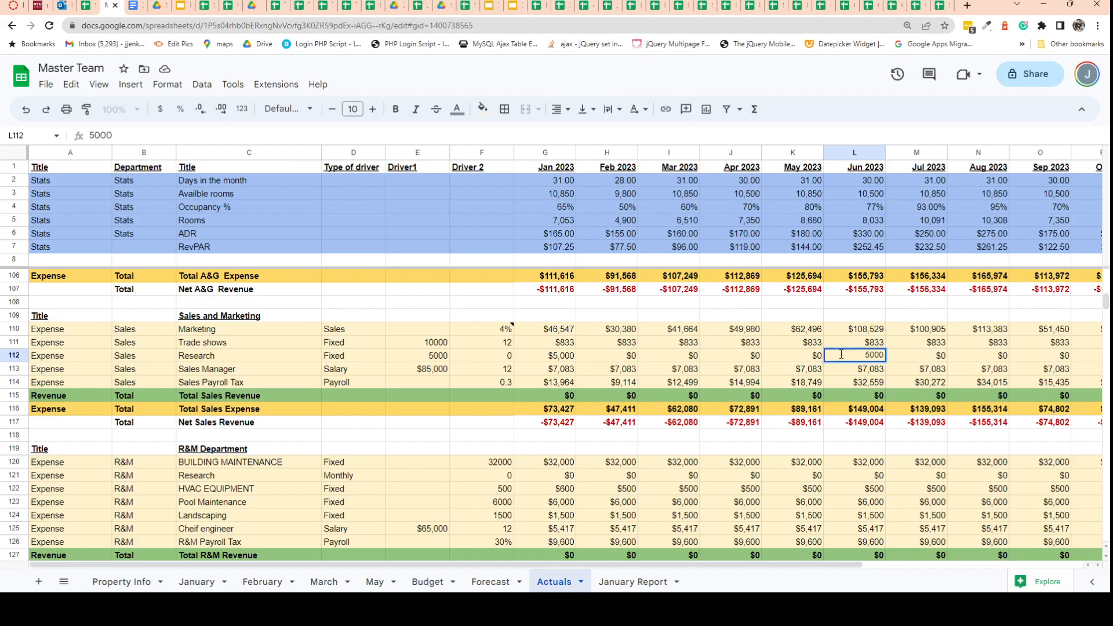
pyautogui.press('Return')
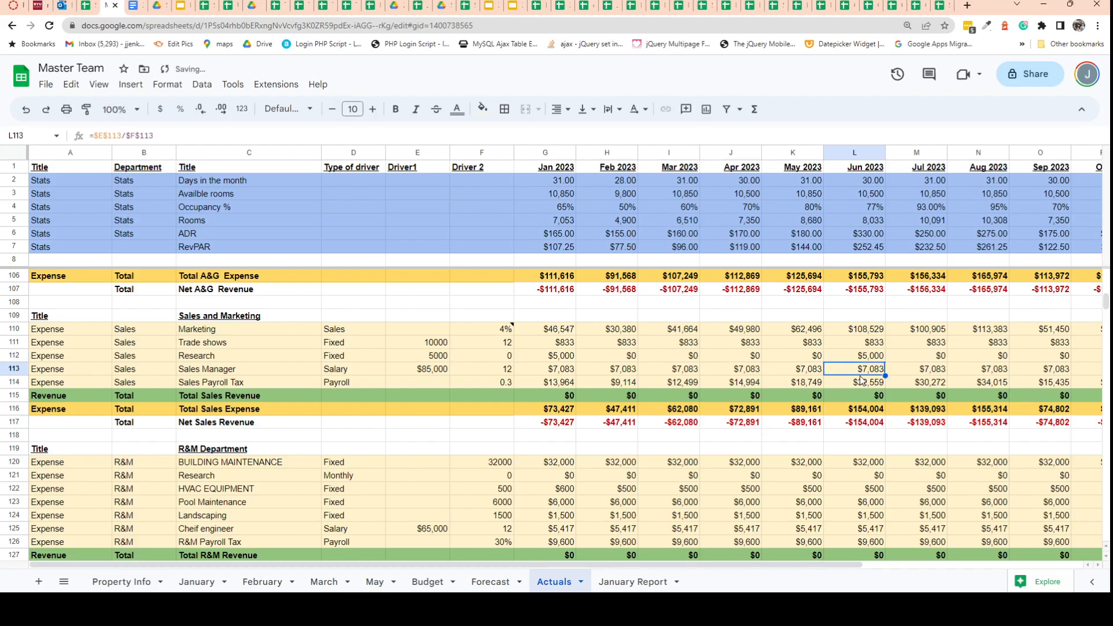
# Add 5000 to the Jun 2023 Building Maintenance expense formula in the R&M Department.
pyautogui.scroll(-2, 865, 412)
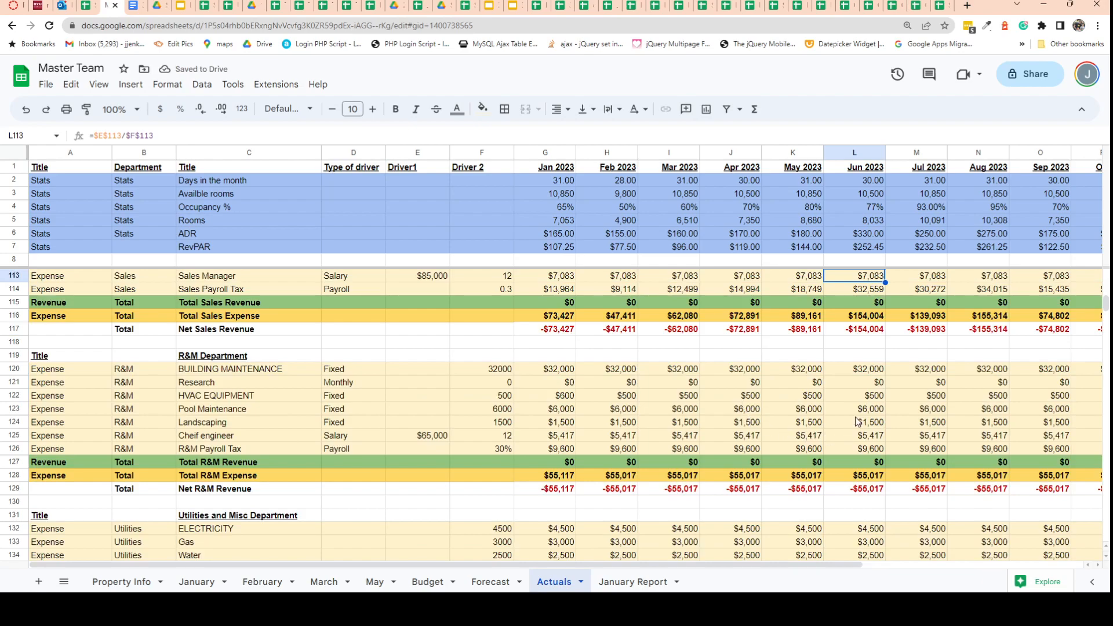
pyautogui.click(866, 384)
pyautogui.click(864, 412)
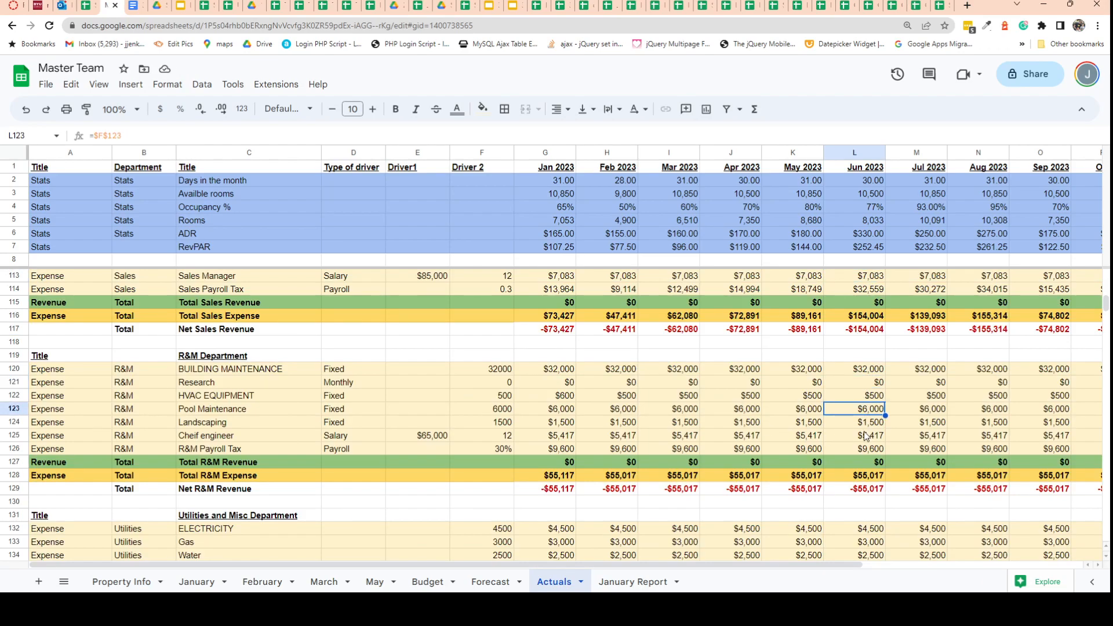
pyautogui.click(866, 374)
pyautogui.click(165, 136)
pyautogui.write('+')
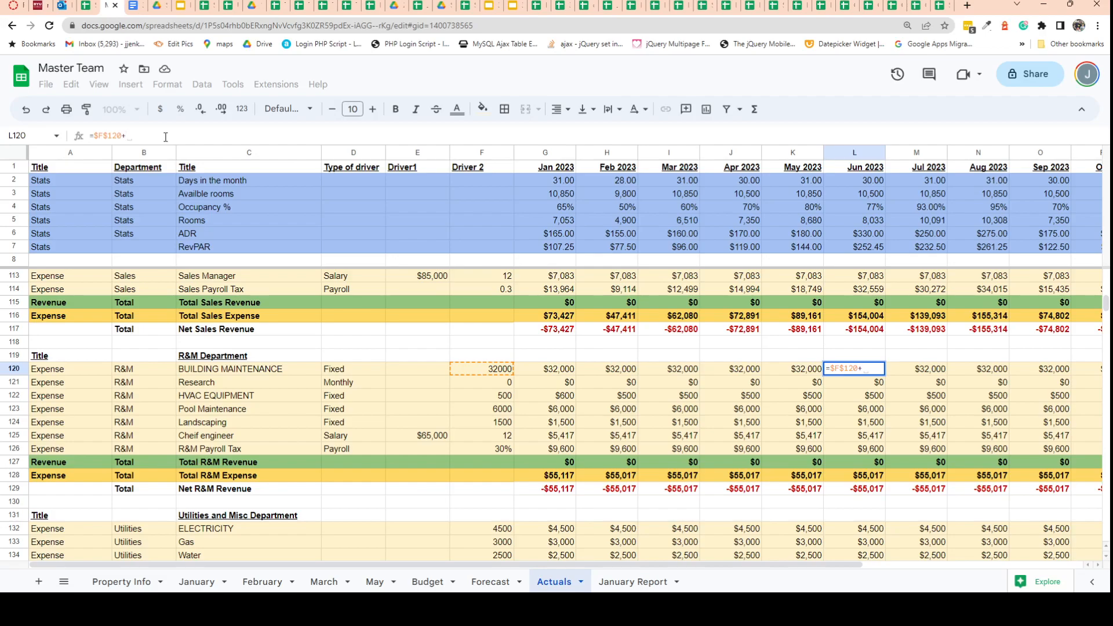
pyautogui.write('5000')
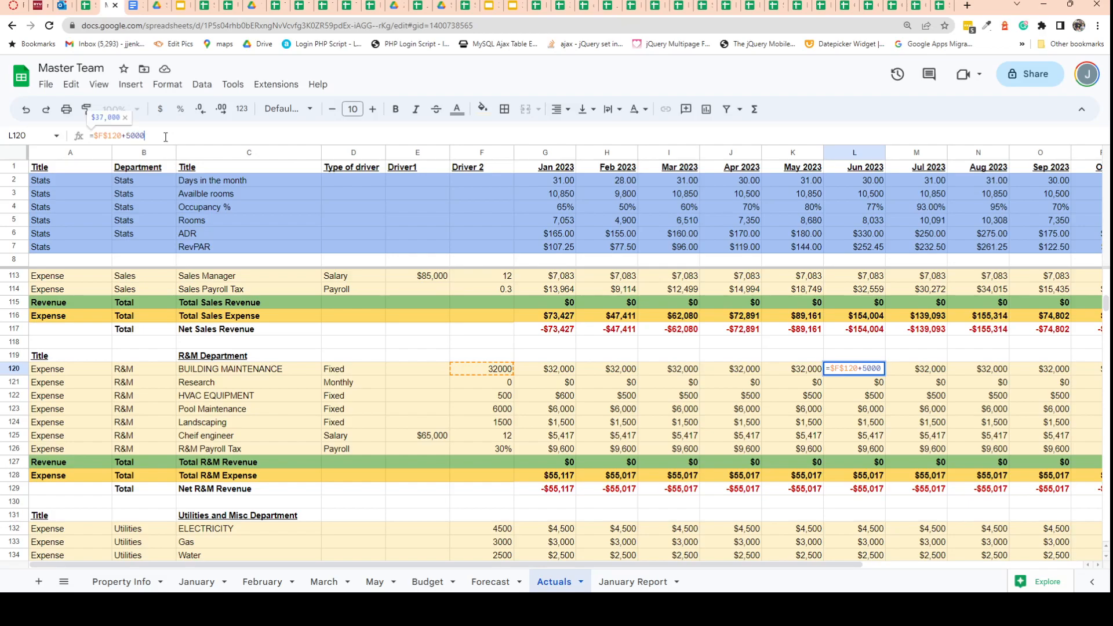
pyautogui.press('Return')
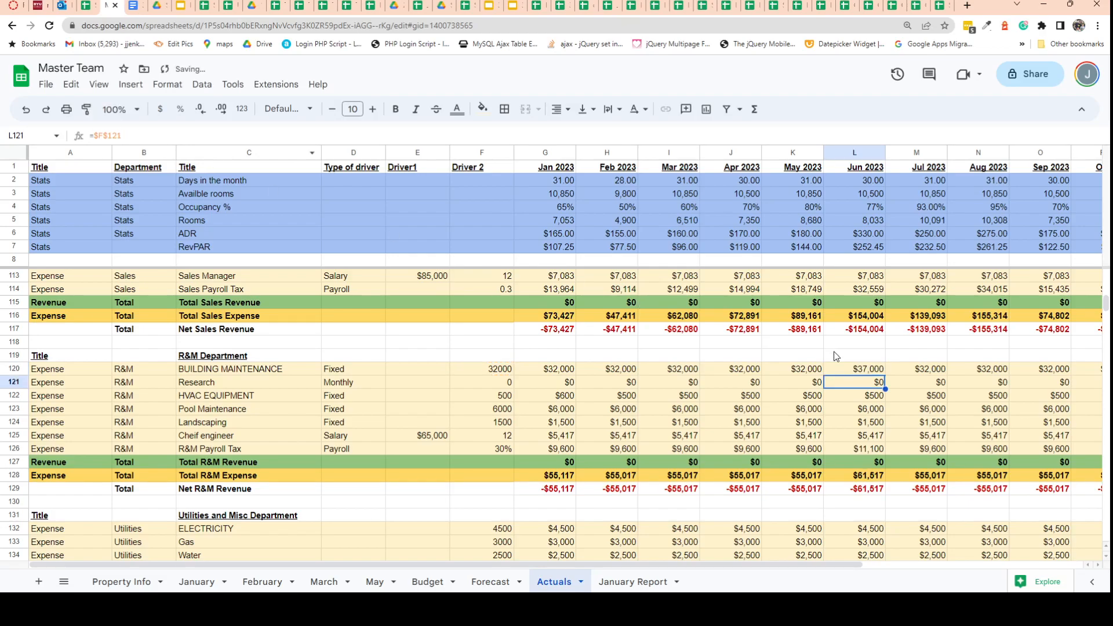
pyautogui.scroll(-2, 841, 378)
pyautogui.scroll(-2, 840, 381)
pyautogui.scroll(8, 840, 384)
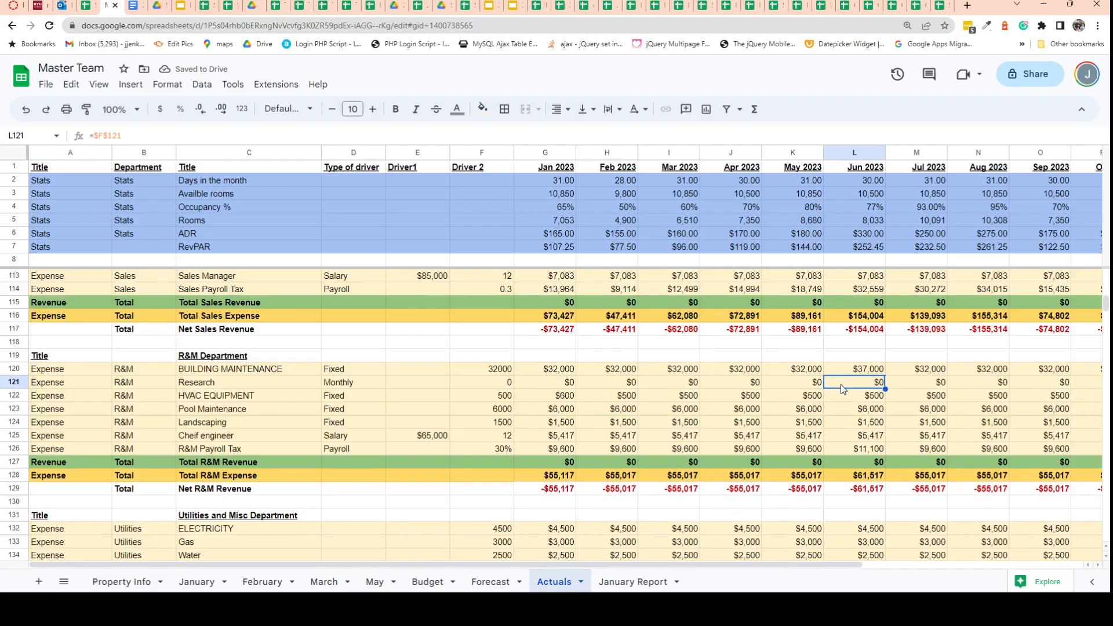
pyautogui.scroll(8, 841, 384)
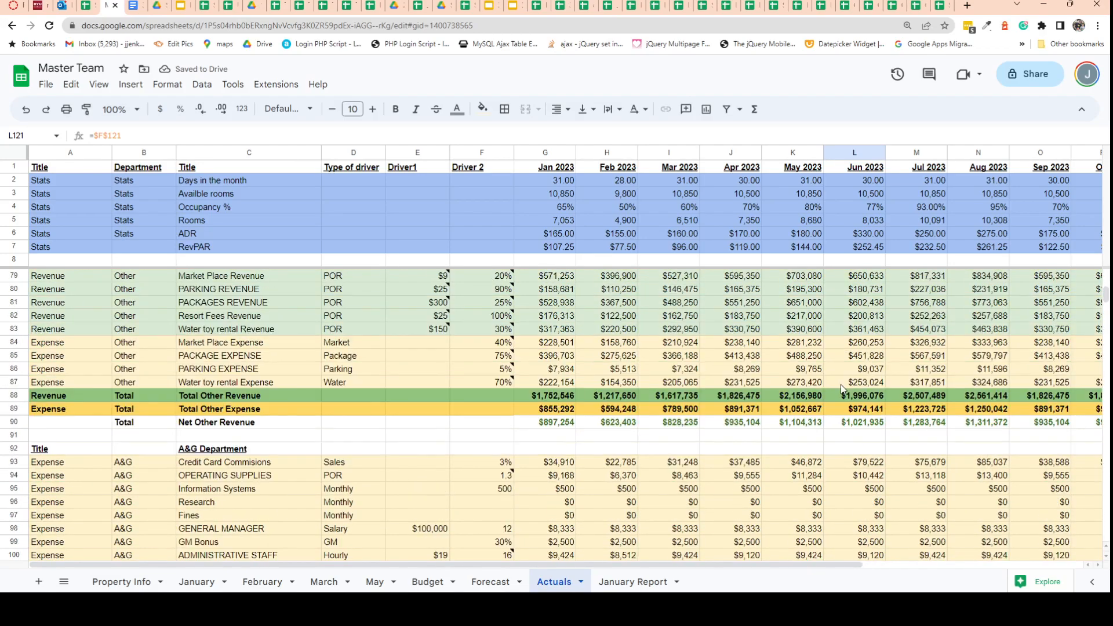
pyautogui.scroll(-5, 841, 385)
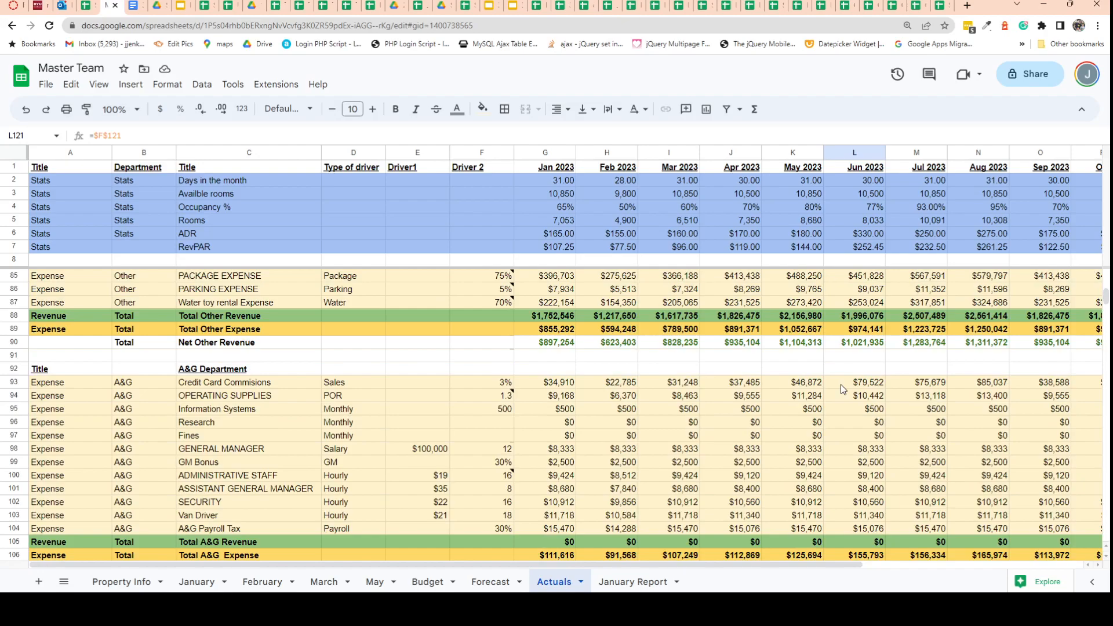
# Add the note "Increased because of better marketing for food" to the Driver 2 cell of Food Revenue in the F&B Department.
pyautogui.scroll(5, 840, 384)
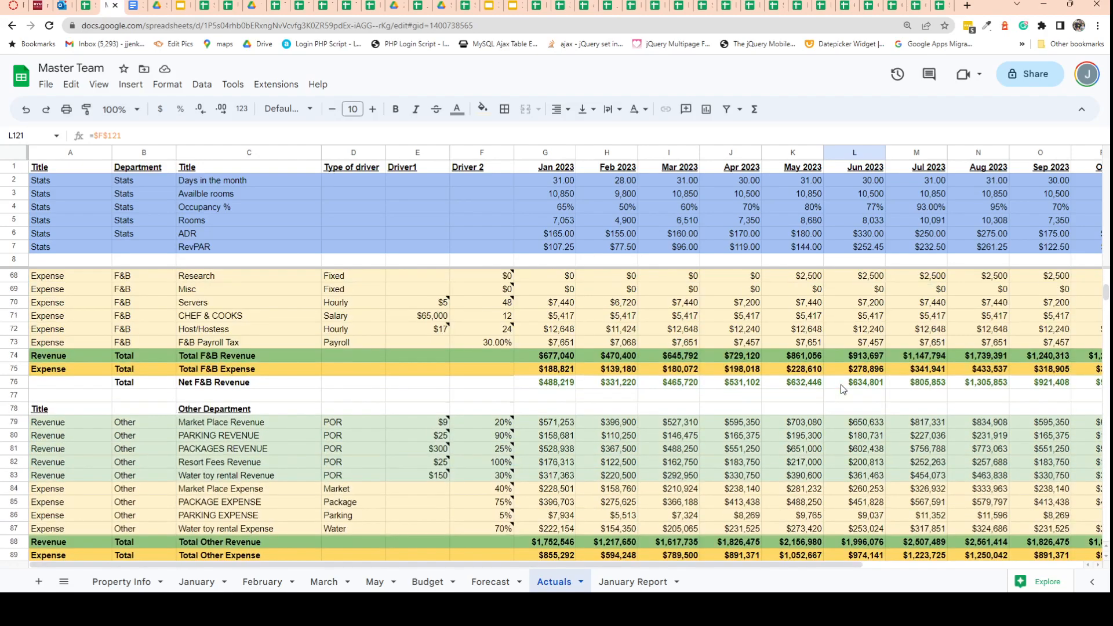
pyautogui.scroll(1, 840, 388)
pyautogui.click(853, 328)
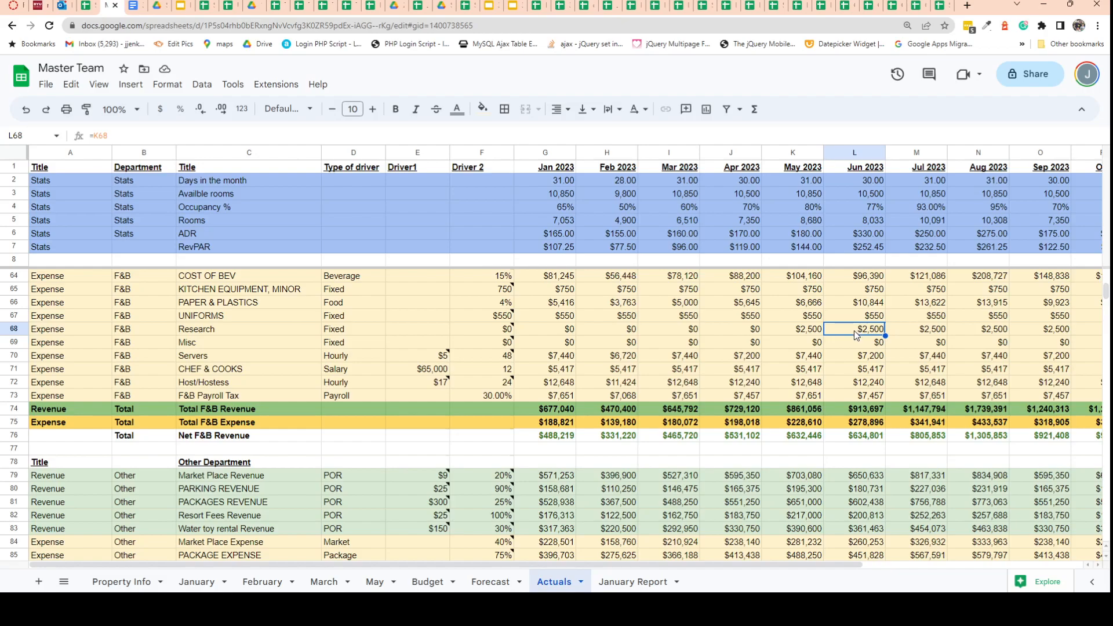
pyautogui.scroll(2, 854, 329)
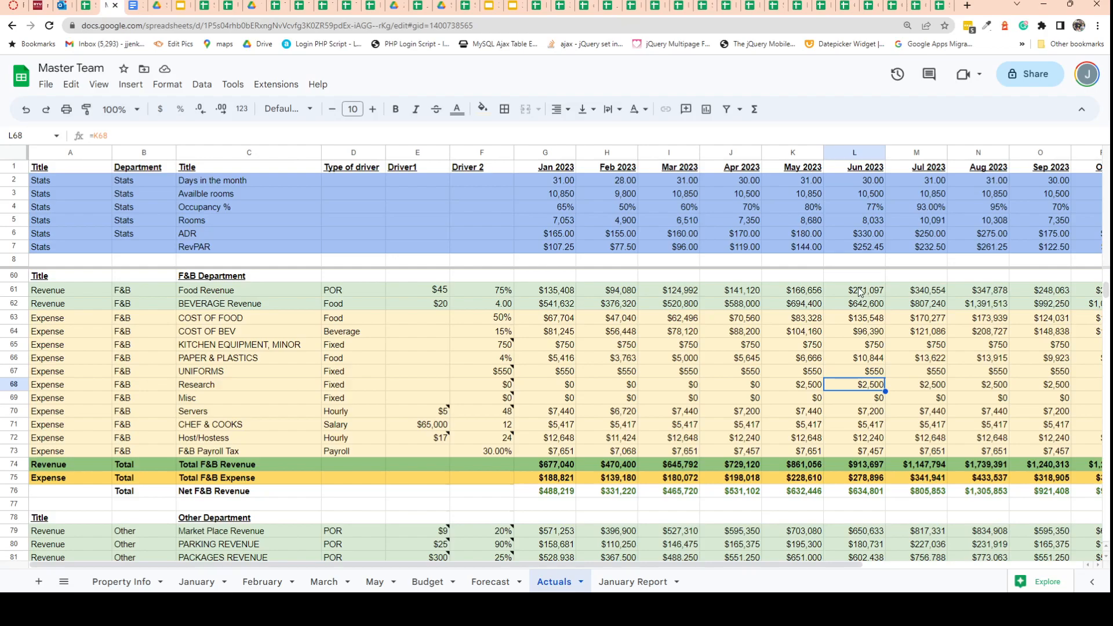
pyautogui.click(501, 291)
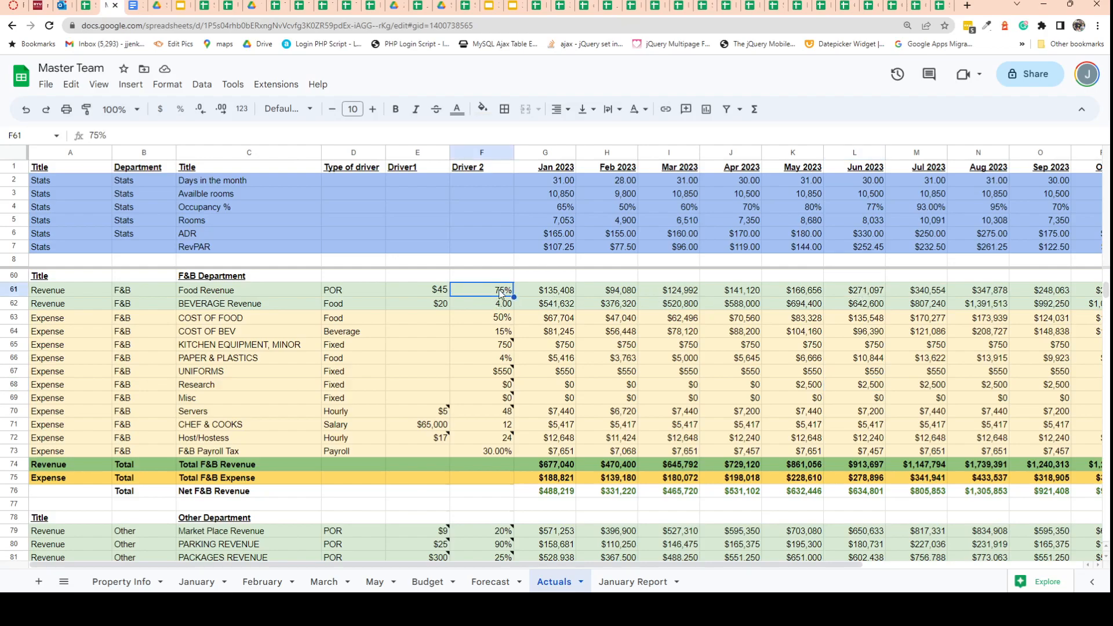
pyautogui.rightClick(500, 292)
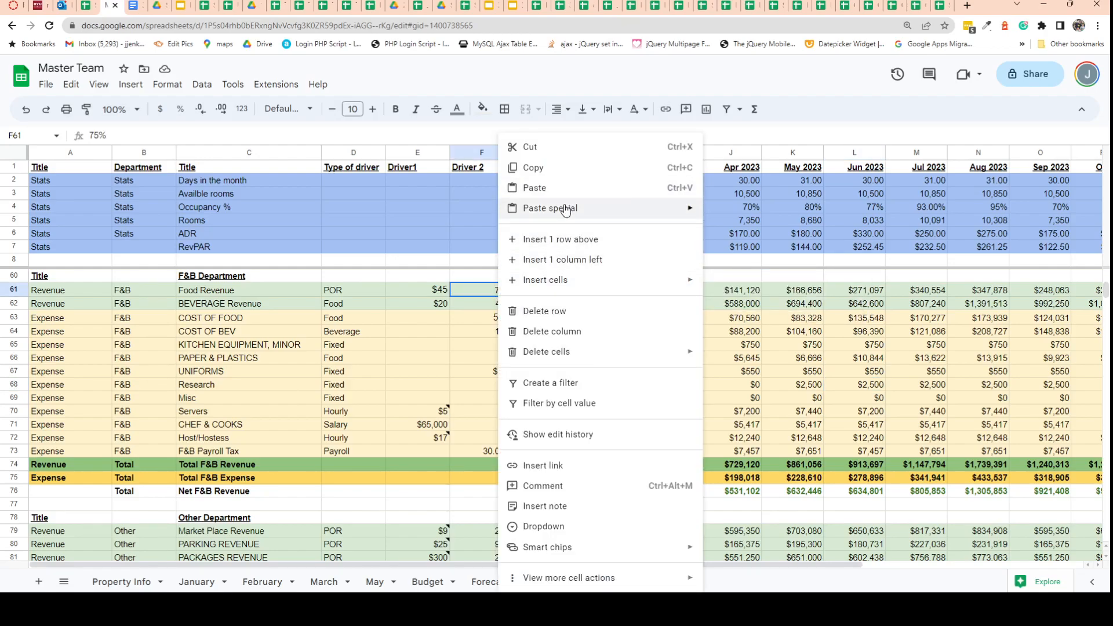
pyautogui.click(571, 506)
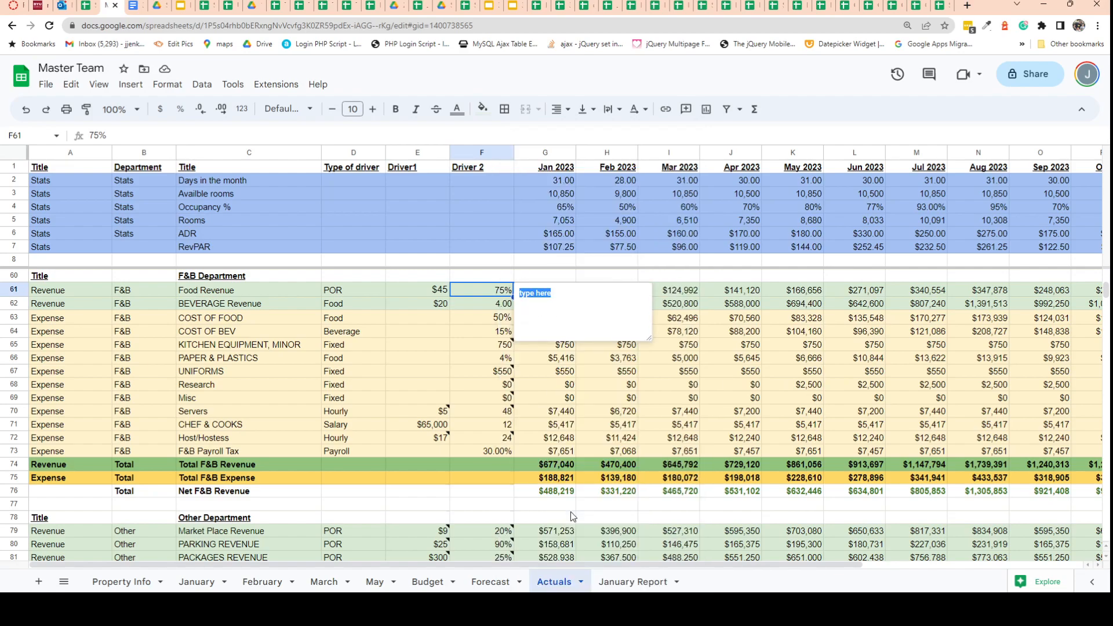
pyautogui.write('Increased because of better marketing for food')
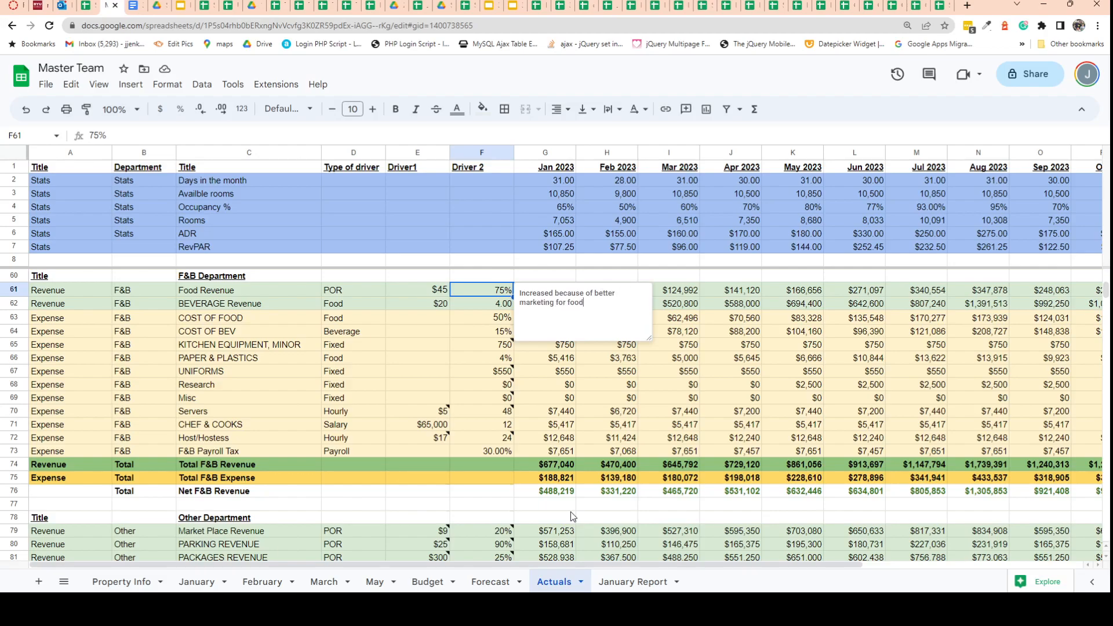
pyautogui.click(851, 304)
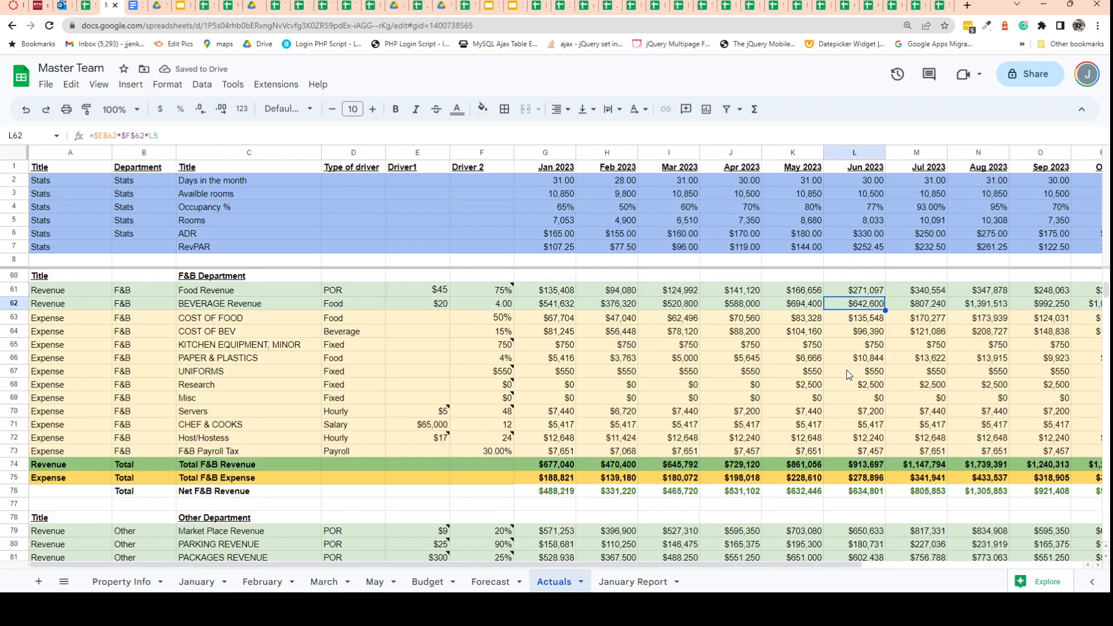
# Inspect the Jun 2023 F&B expense formulas and compare the Jun 2023 Net Income between the Actuals and Forecast sheets.
pyautogui.click(857, 344)
pyautogui.click(855, 319)
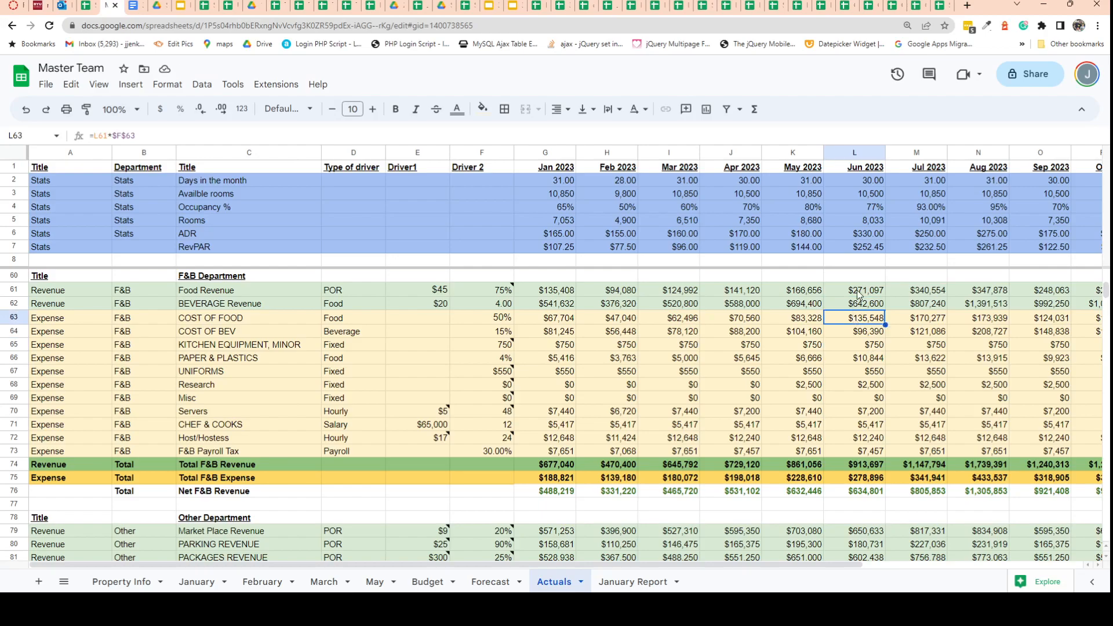
pyautogui.scroll(5, 850, 219)
pyautogui.scroll(8, 849, 231)
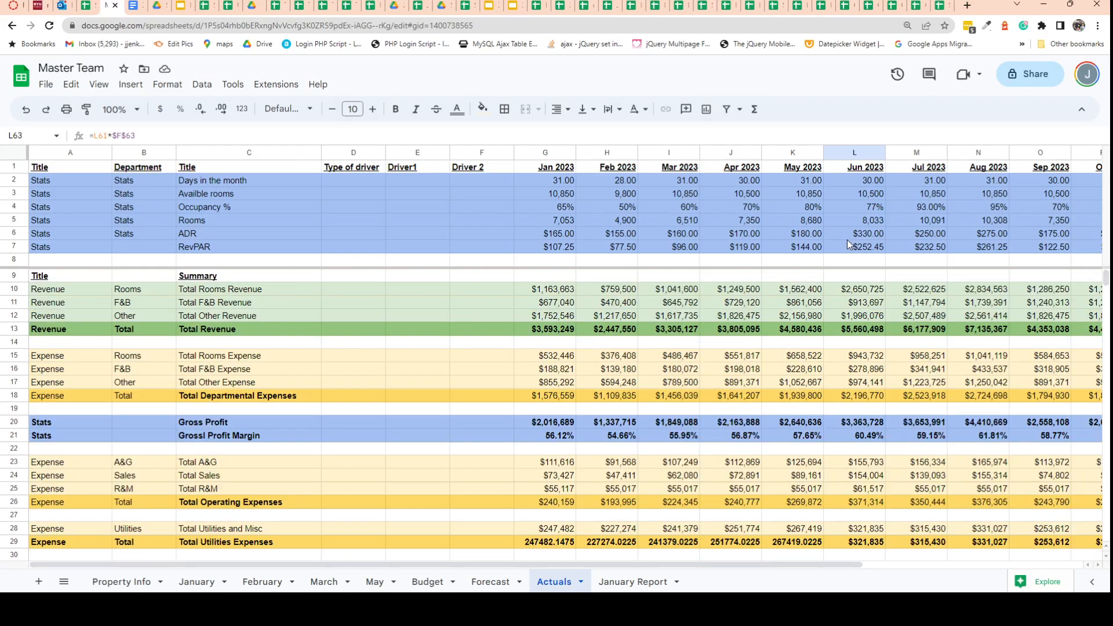
pyautogui.scroll(-2, 834, 395)
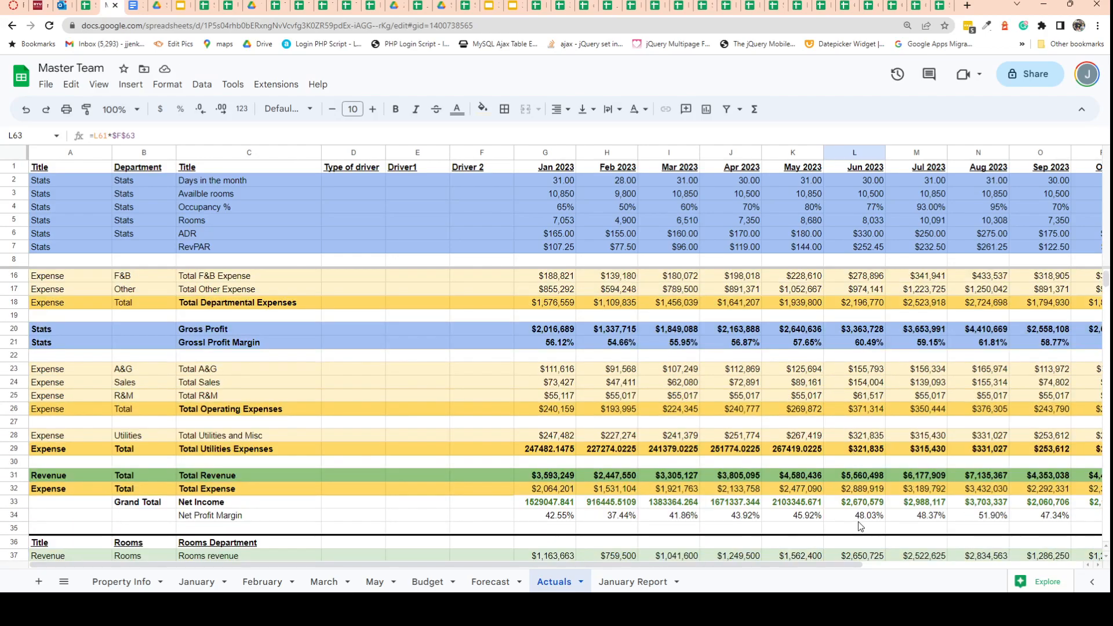
pyautogui.click(862, 504)
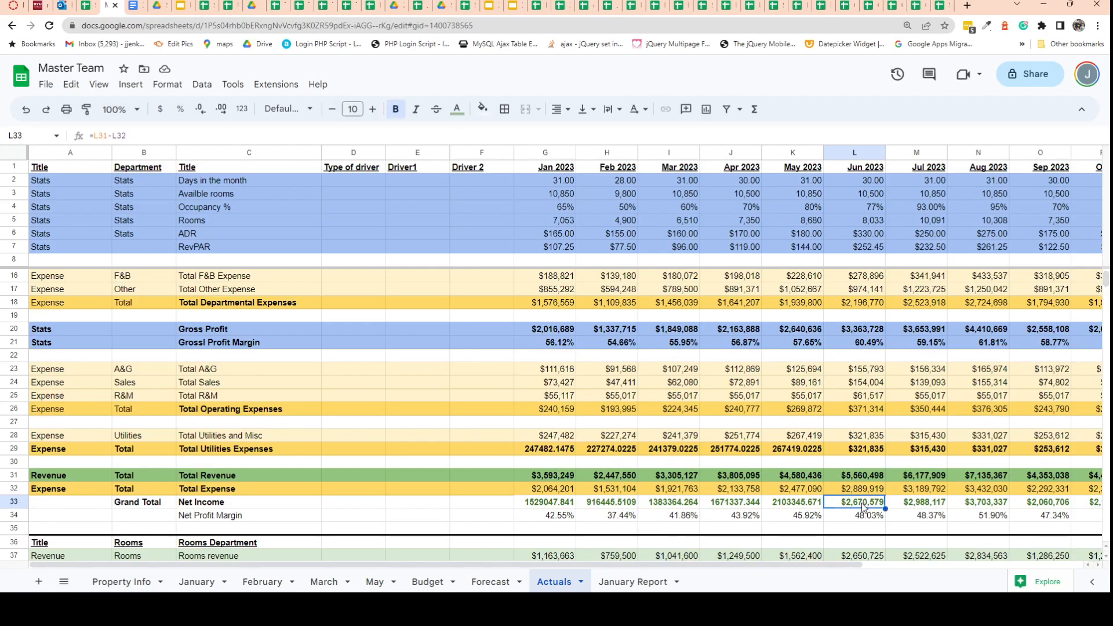
pyautogui.click(487, 582)
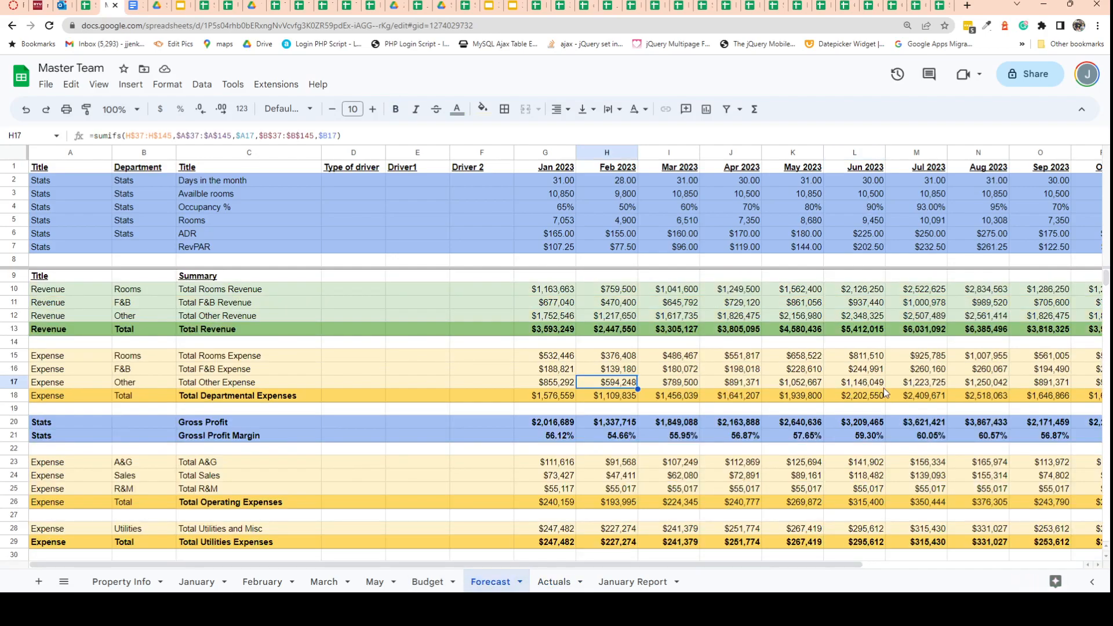
pyautogui.scroll(-5, 856, 343)
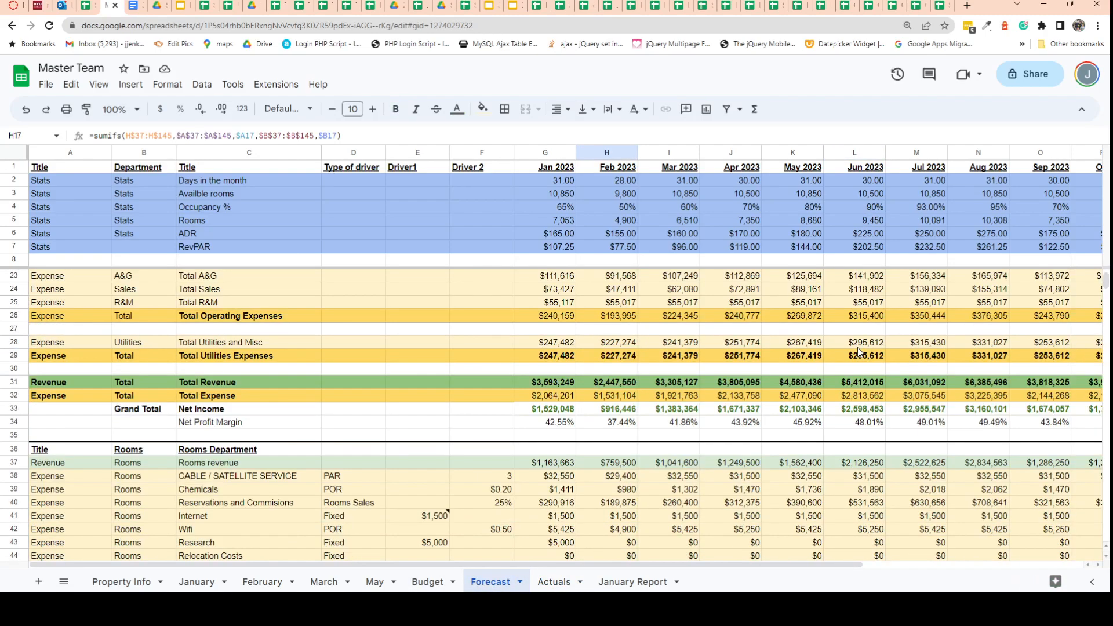
pyautogui.click(853, 409)
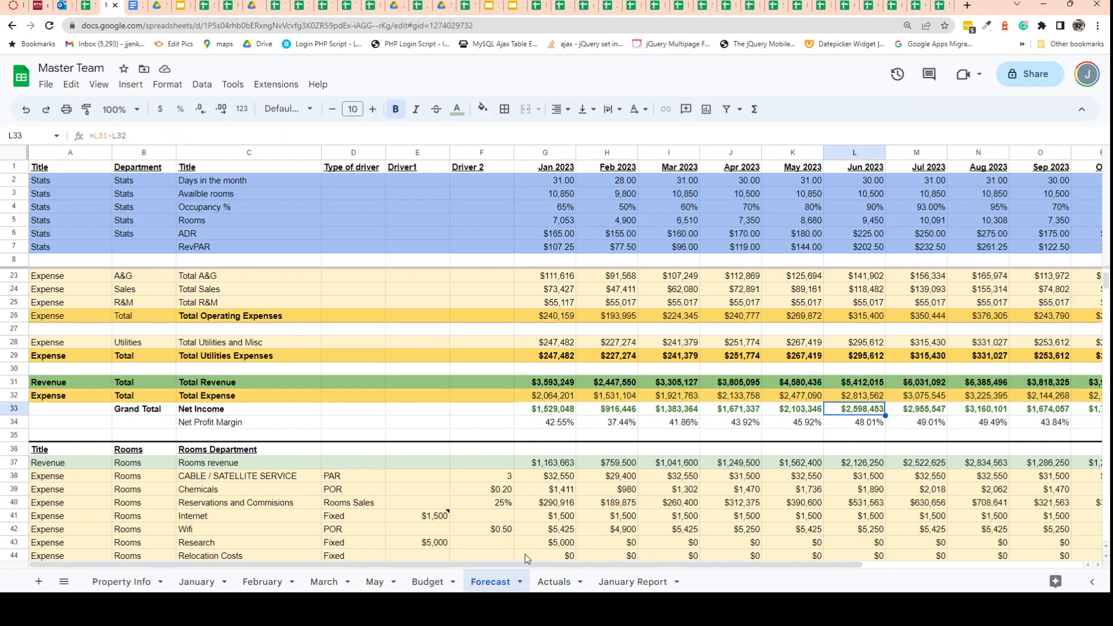
pyautogui.click(550, 582)
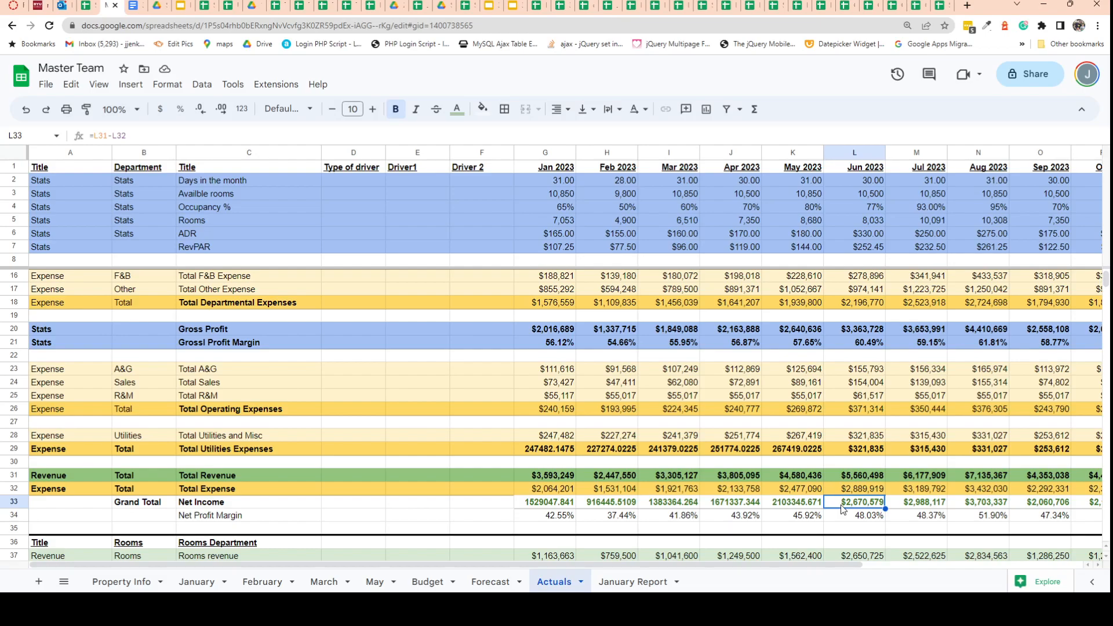
pyautogui.click(480, 583)
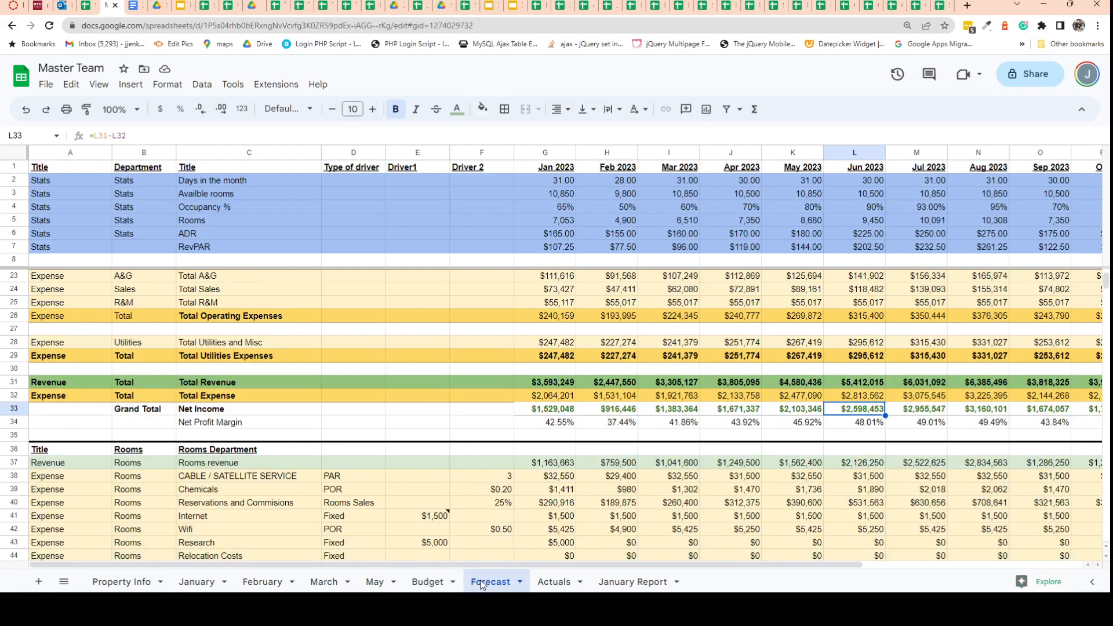
pyautogui.click(551, 581)
# Check the Jun 2023 Occupancy % in Actuals and compare the Jun 2023 Net Profit Margin between the Actuals and Forecast sheets.
pyautogui.scroll(3, 916, 400)
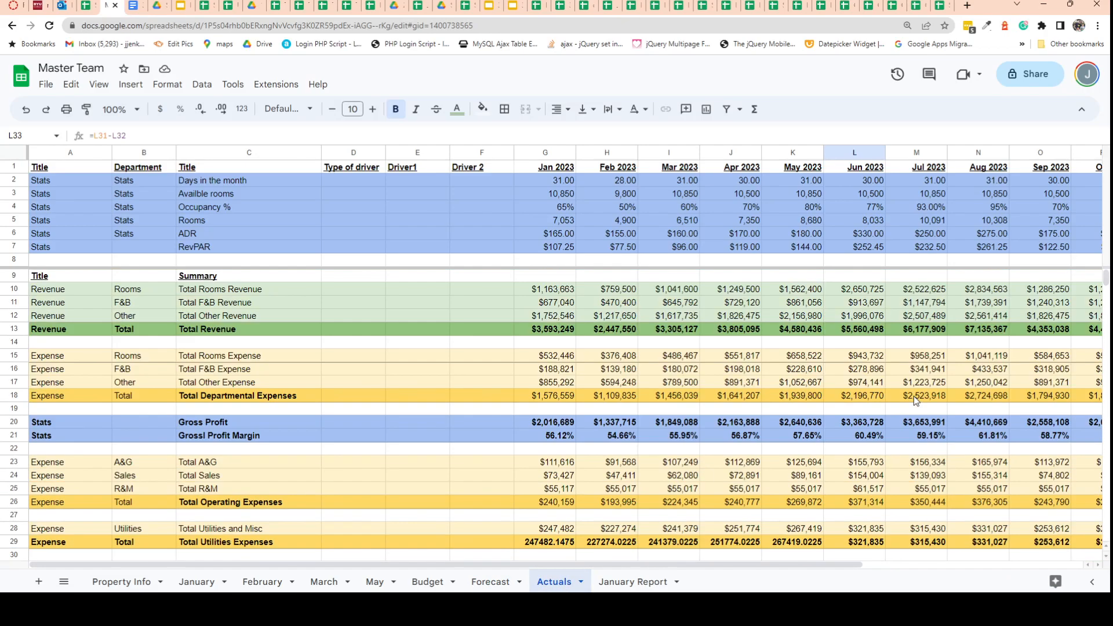
pyautogui.click(867, 206)
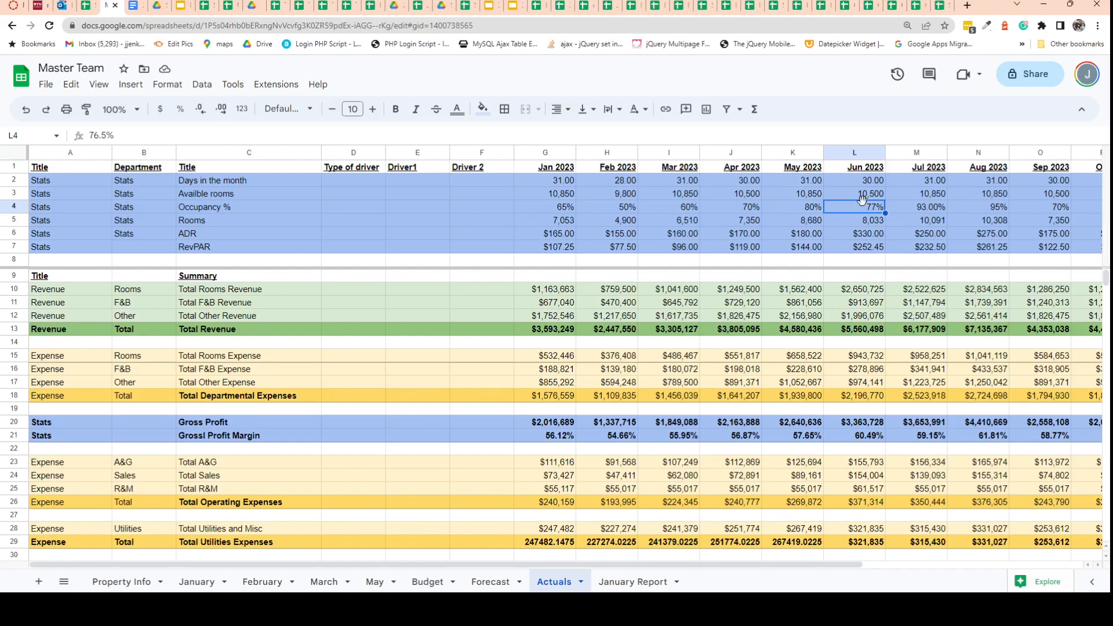
pyautogui.scroll(-5, 865, 266)
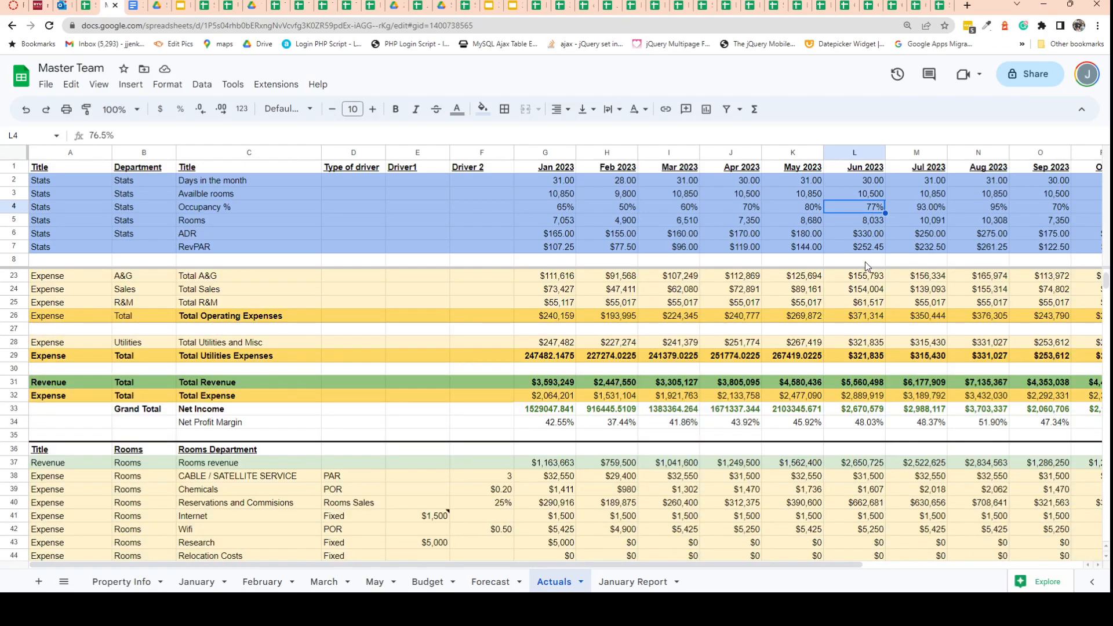
pyautogui.click(853, 427)
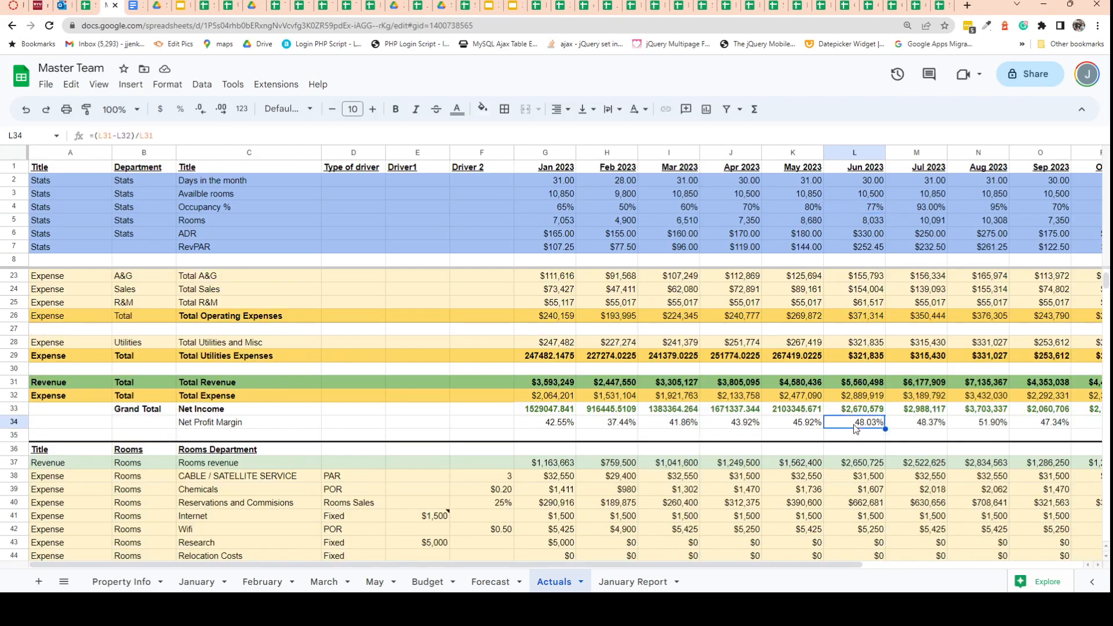
pyautogui.click(490, 586)
pyautogui.click(863, 427)
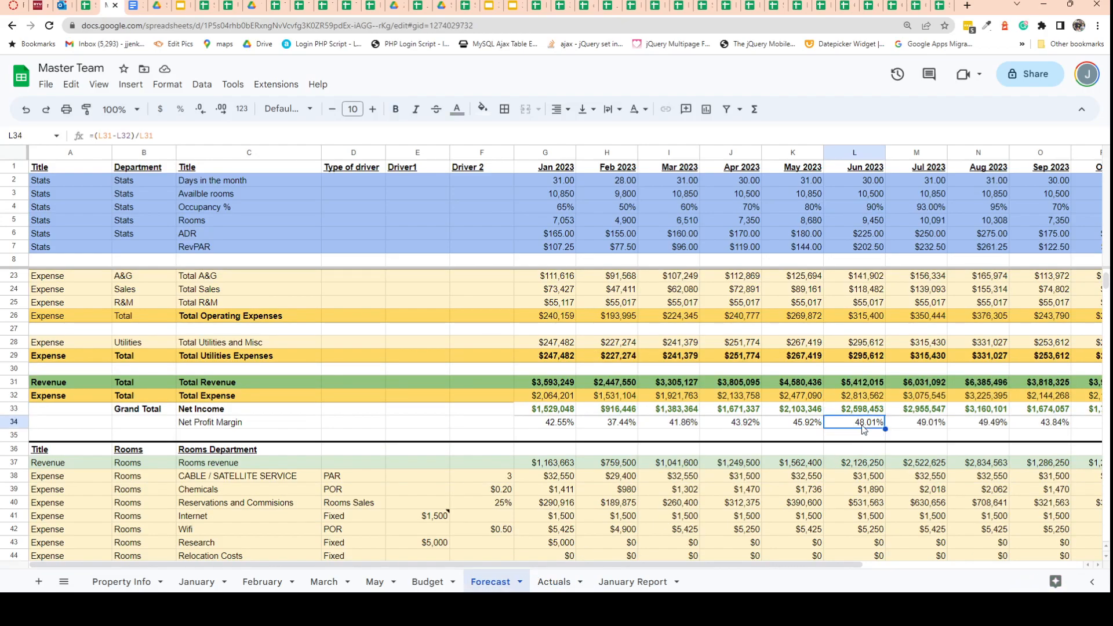
pyautogui.click(554, 582)
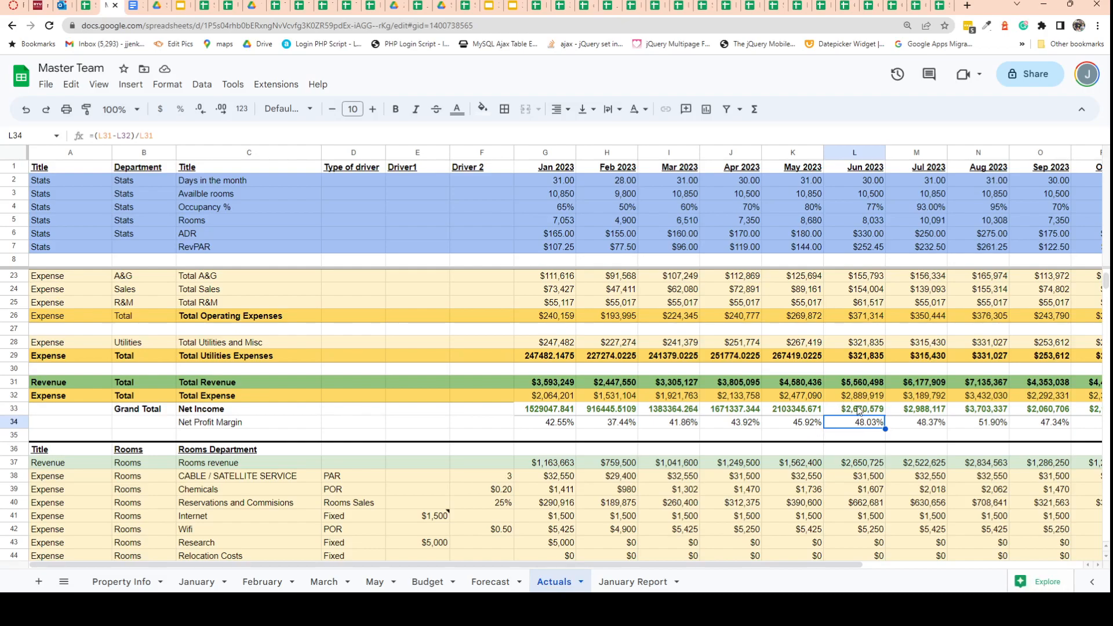
pyautogui.click(858, 411)
pyautogui.scroll(5, 868, 424)
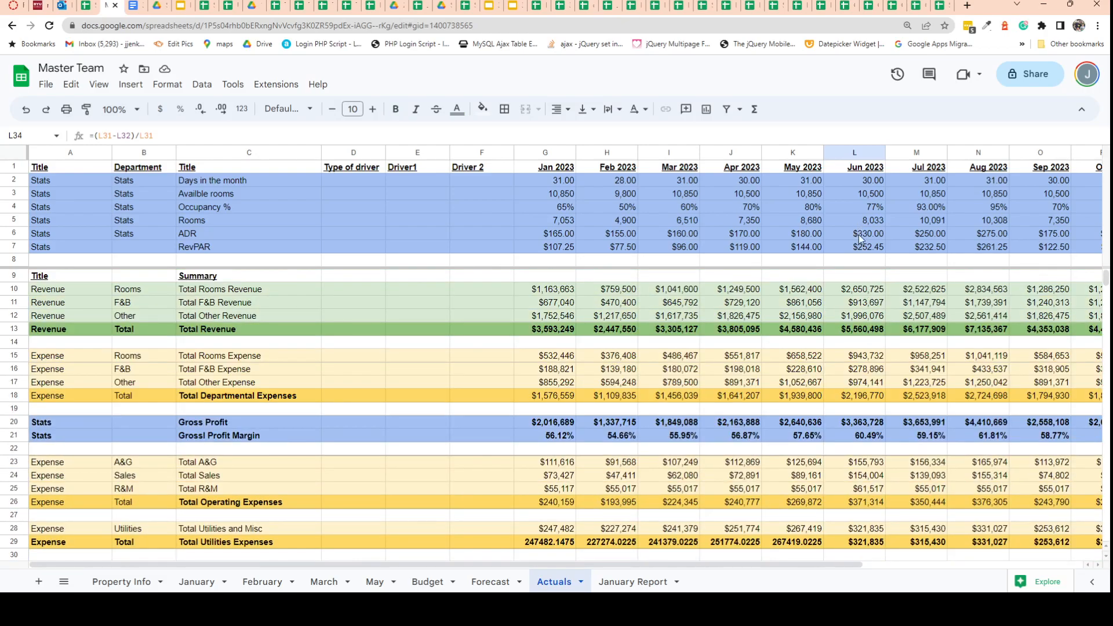
pyautogui.scroll(-5, 864, 367)
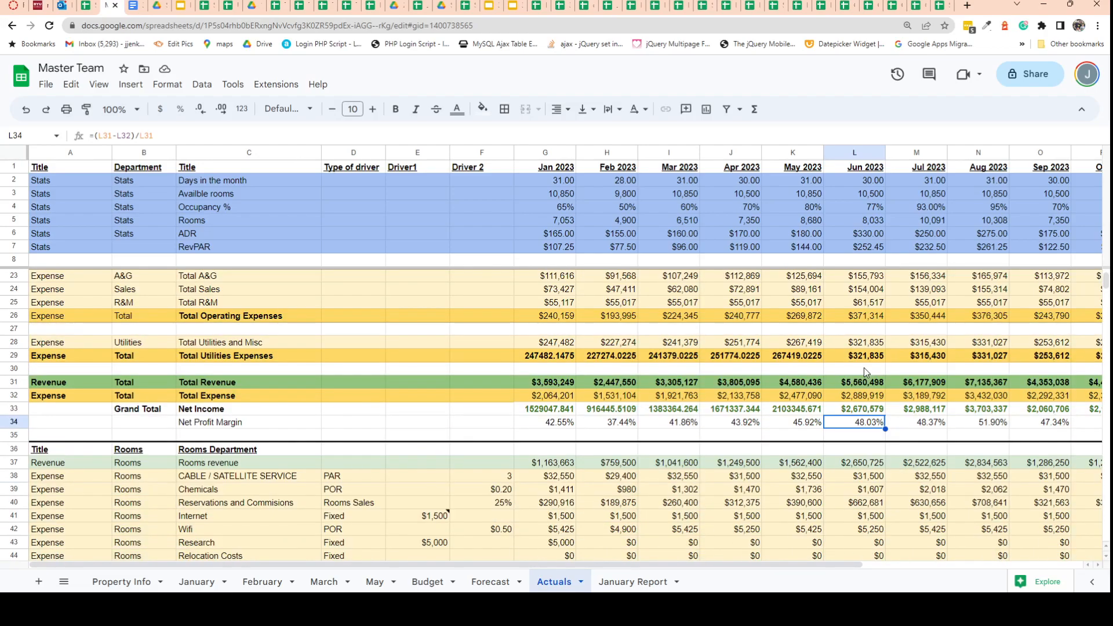